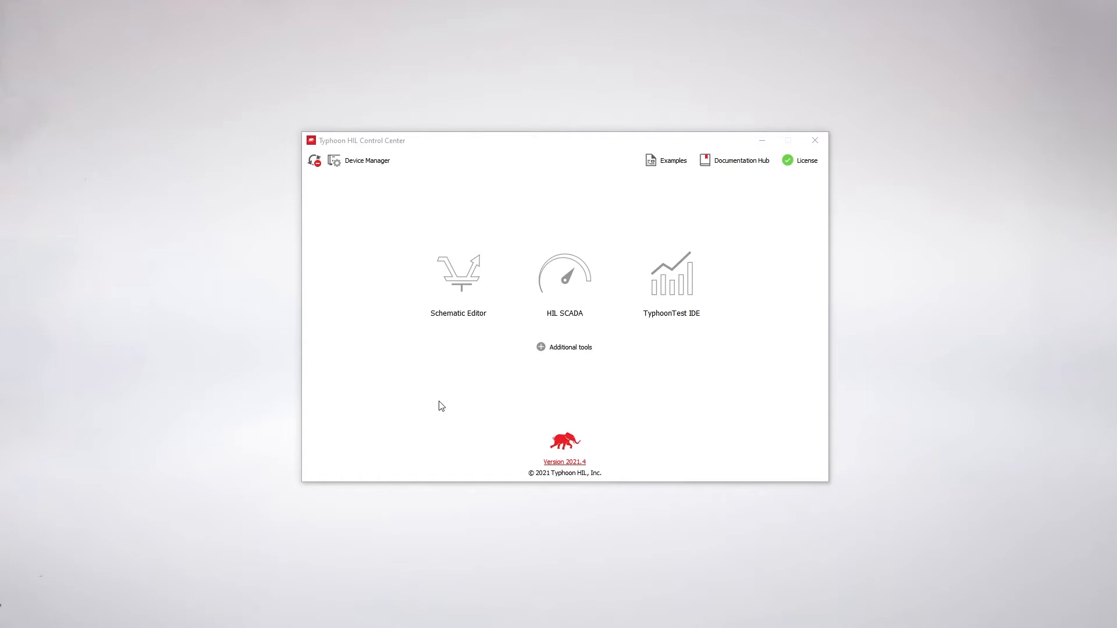
Launch Schematic Editor and open the example model npc pv inverter.tse from how-to examples\user libraries, dismissing the missing-components notice.
left_click(458, 281)
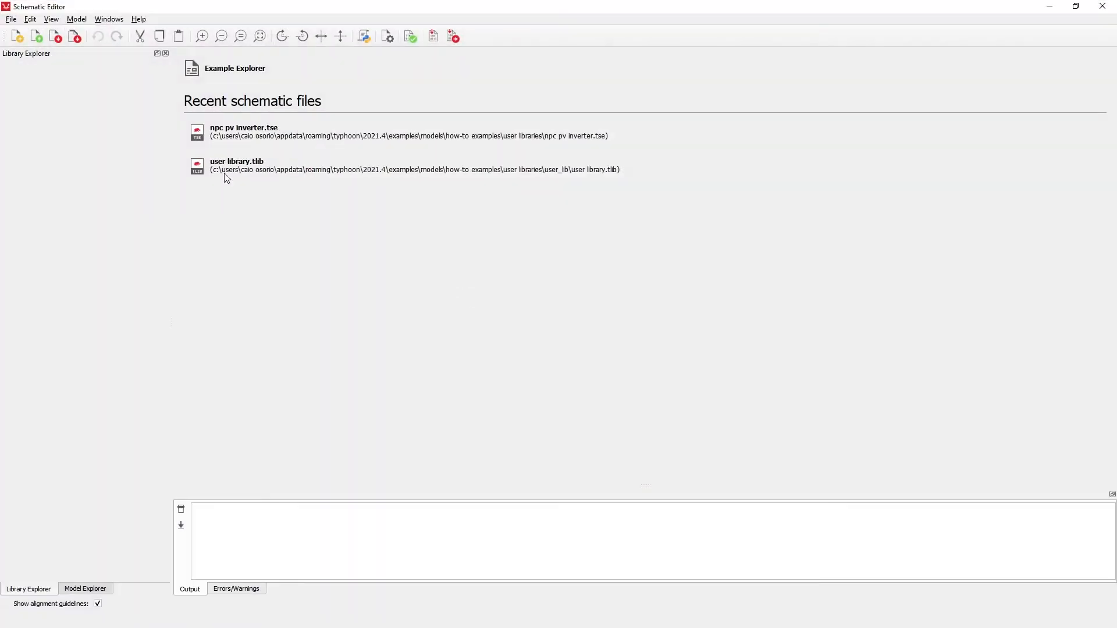
left_click(12, 19)
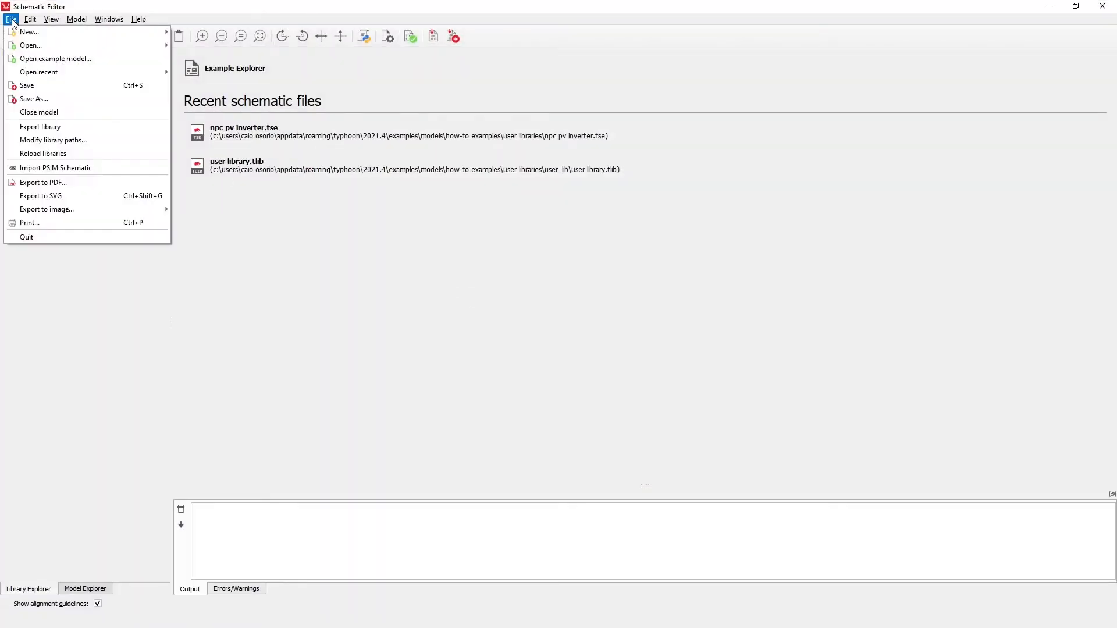
left_click(40, 58)
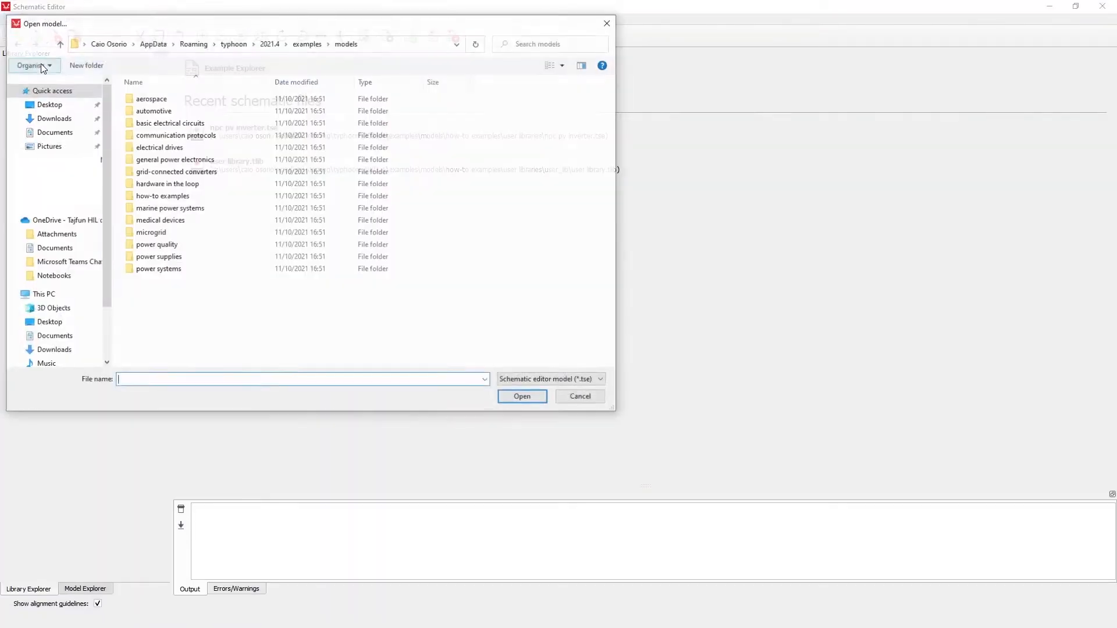
double_click(161, 197)
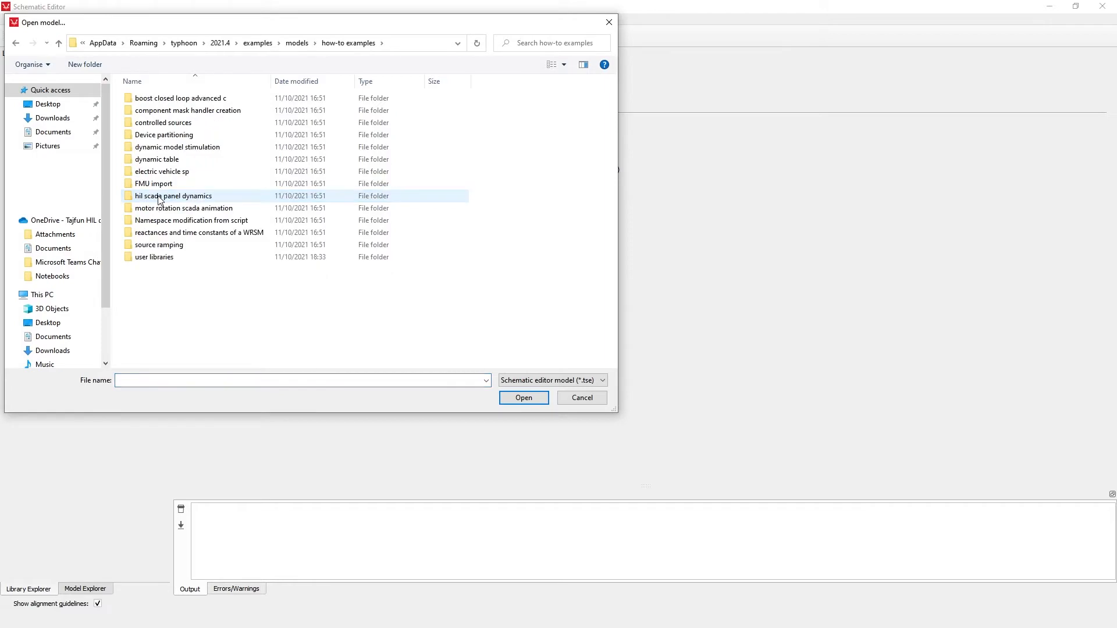
double_click(156, 257)
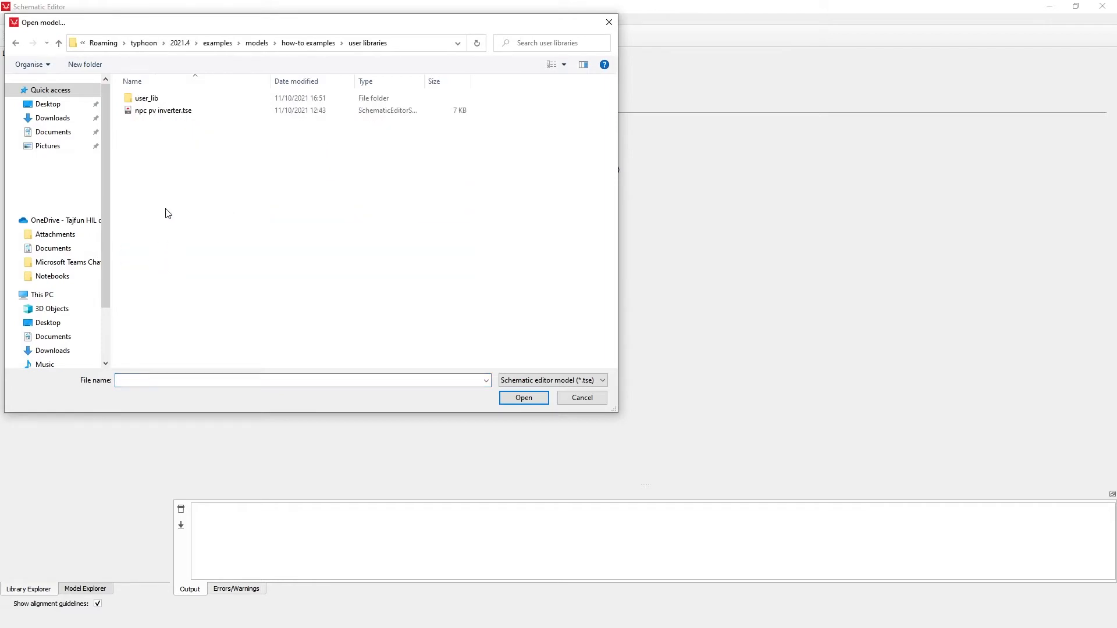
left_click(169, 112)
left_click(523, 398)
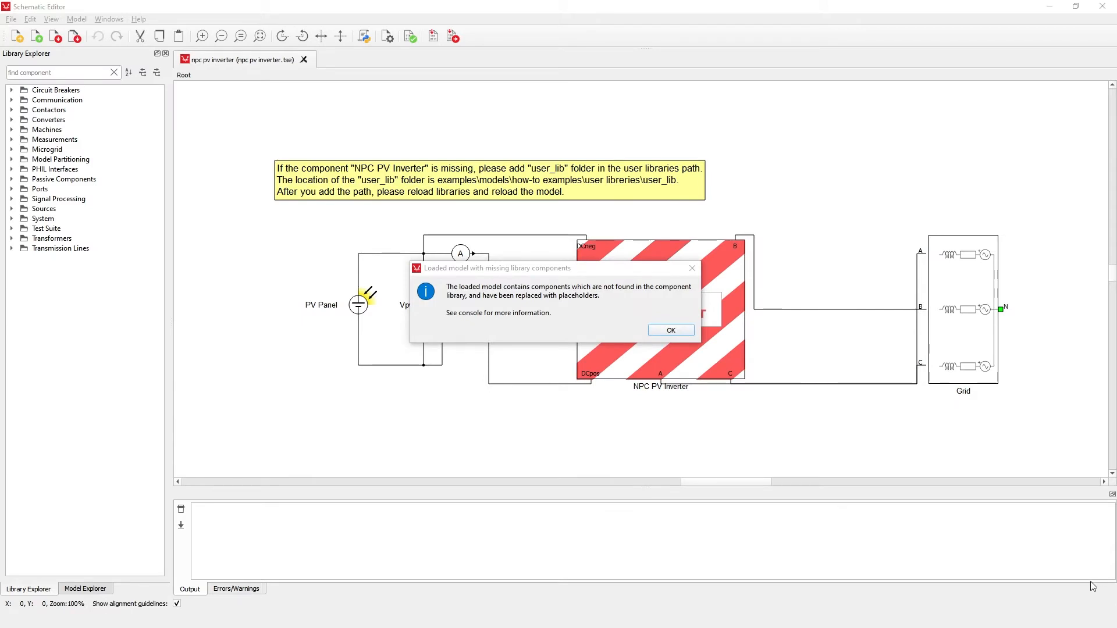
left_click_drag(548, 269, 476, 400)
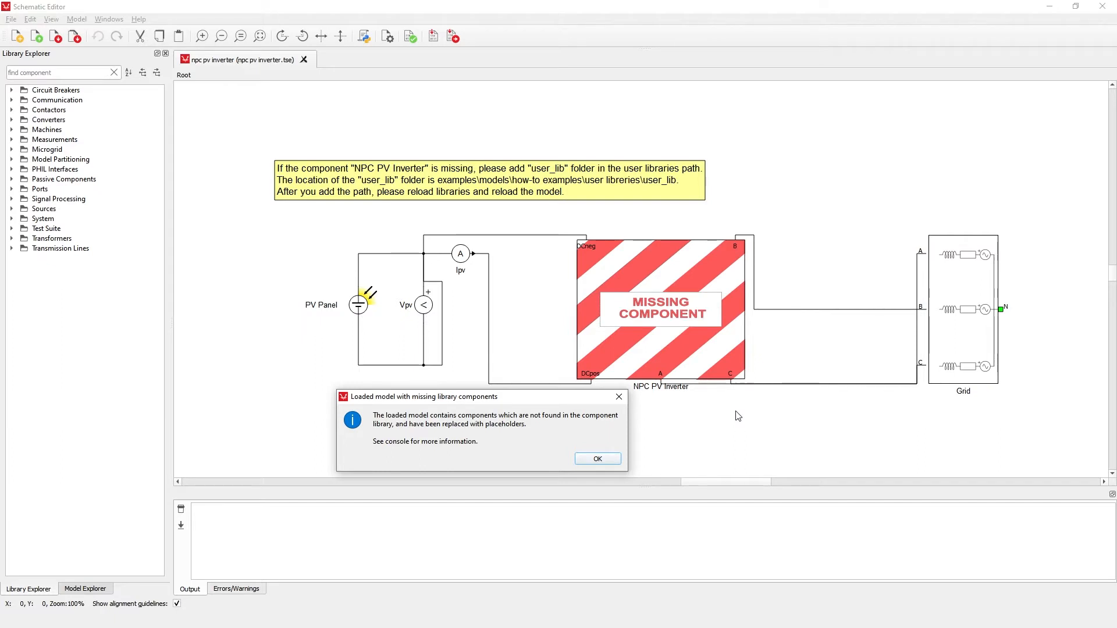
left_click(608, 459)
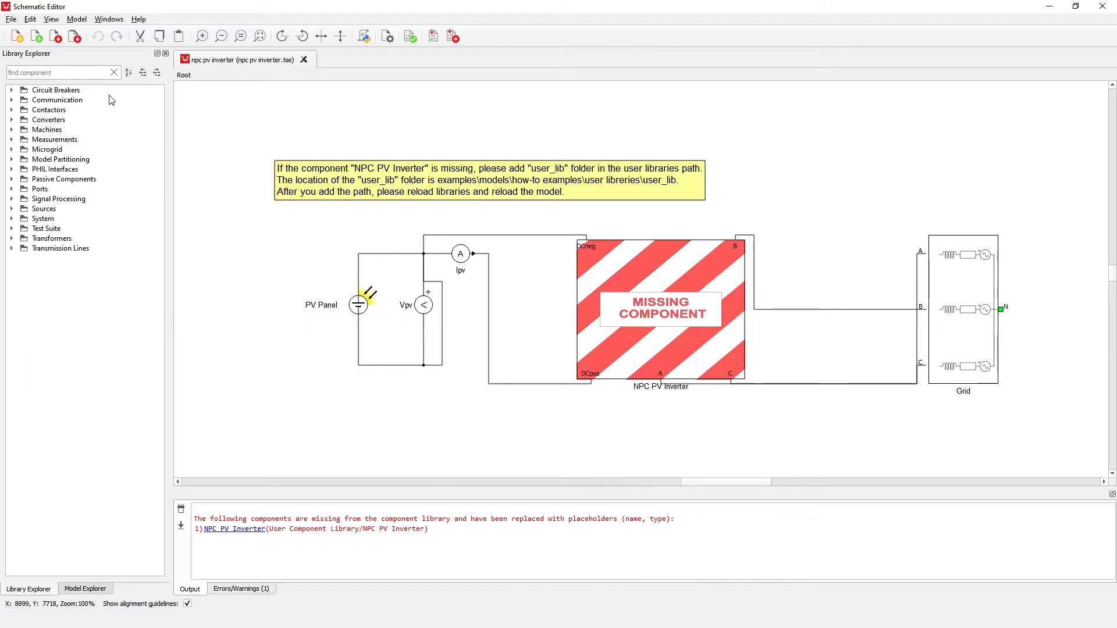
Add the example's user_lib folder to the user library paths and accept the path settings.
left_click(11, 19)
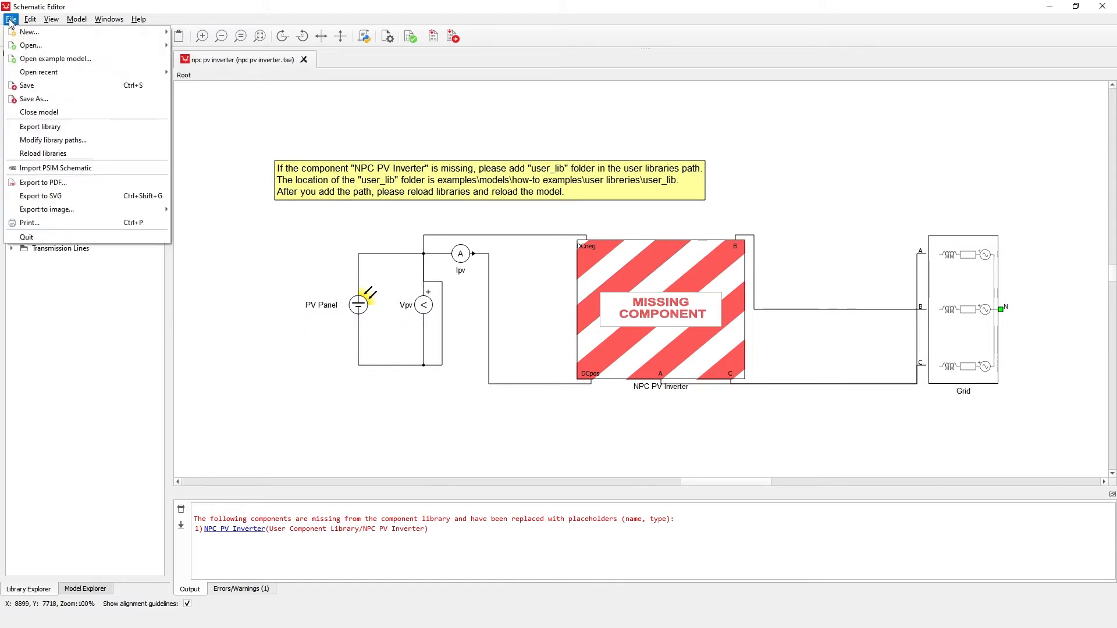
left_click(44, 140)
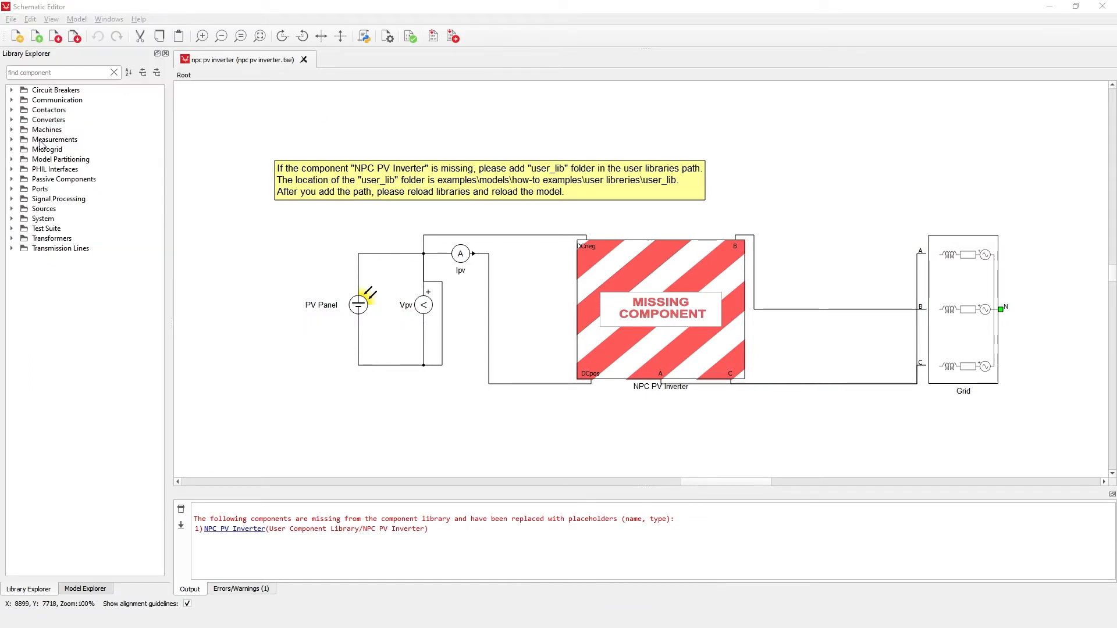
left_click(760, 166)
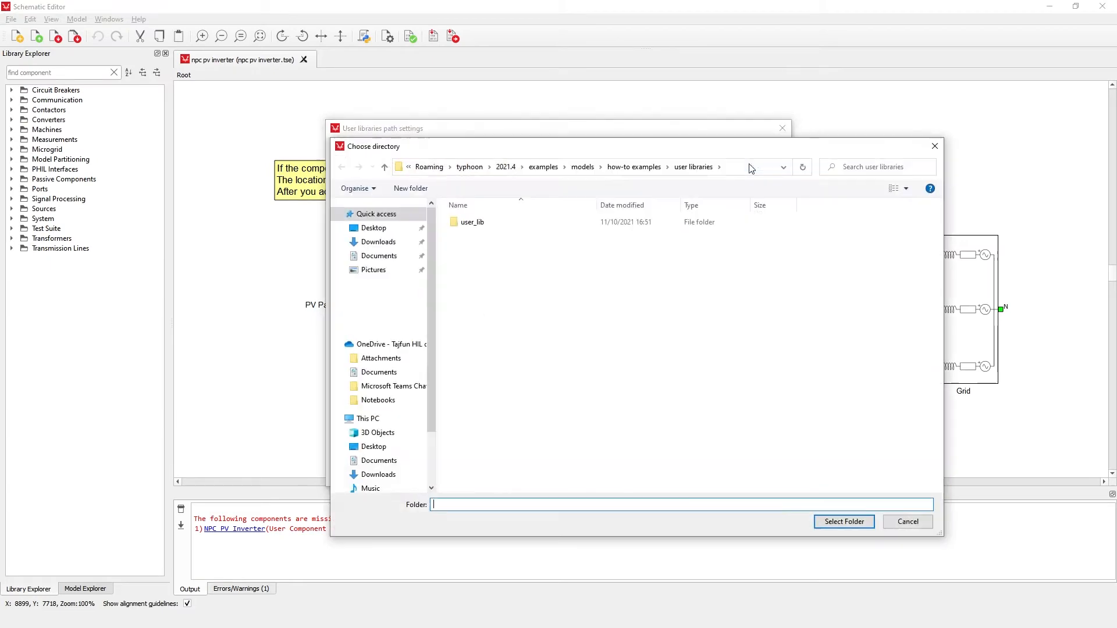
left_click(476, 223)
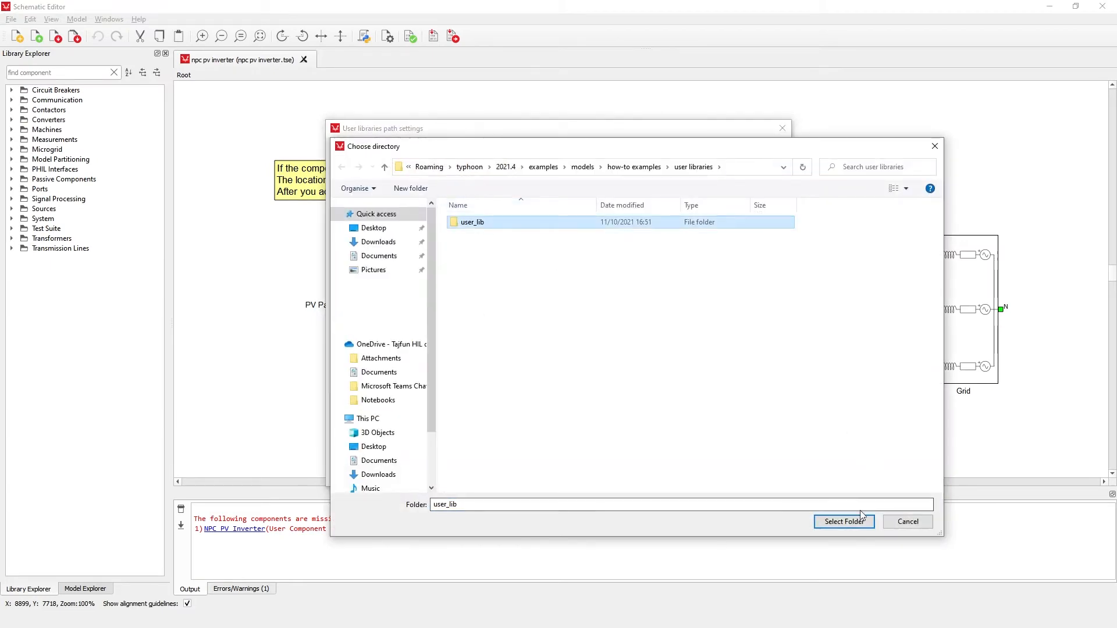
left_click(844, 521)
left_click(653, 474)
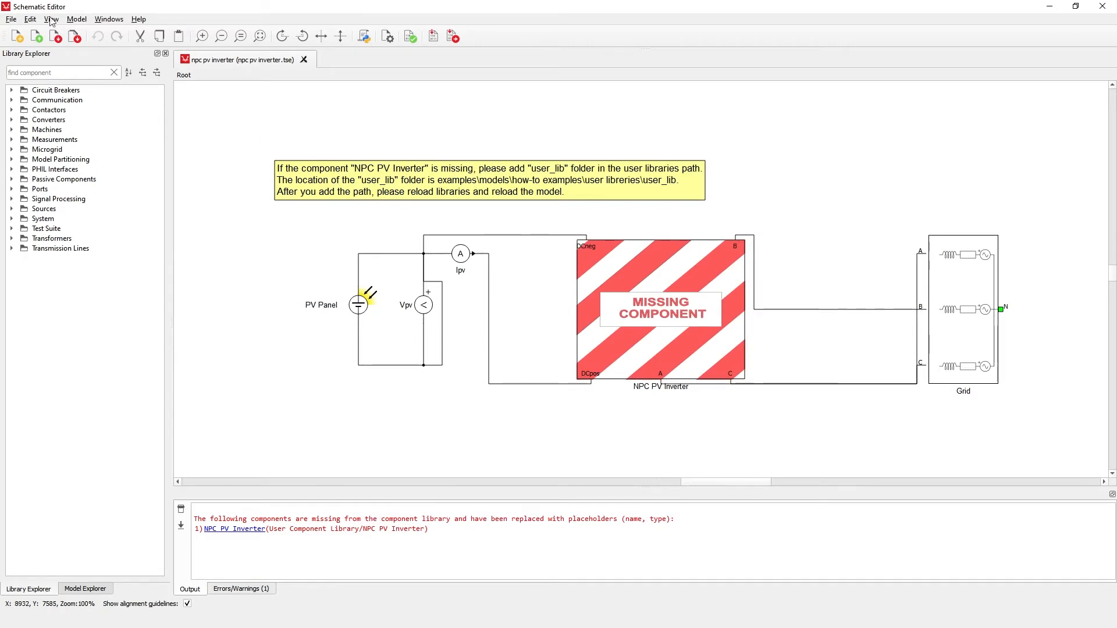
Reload the libraries and agree to automatically reload the affected open models.
left_click(11, 20)
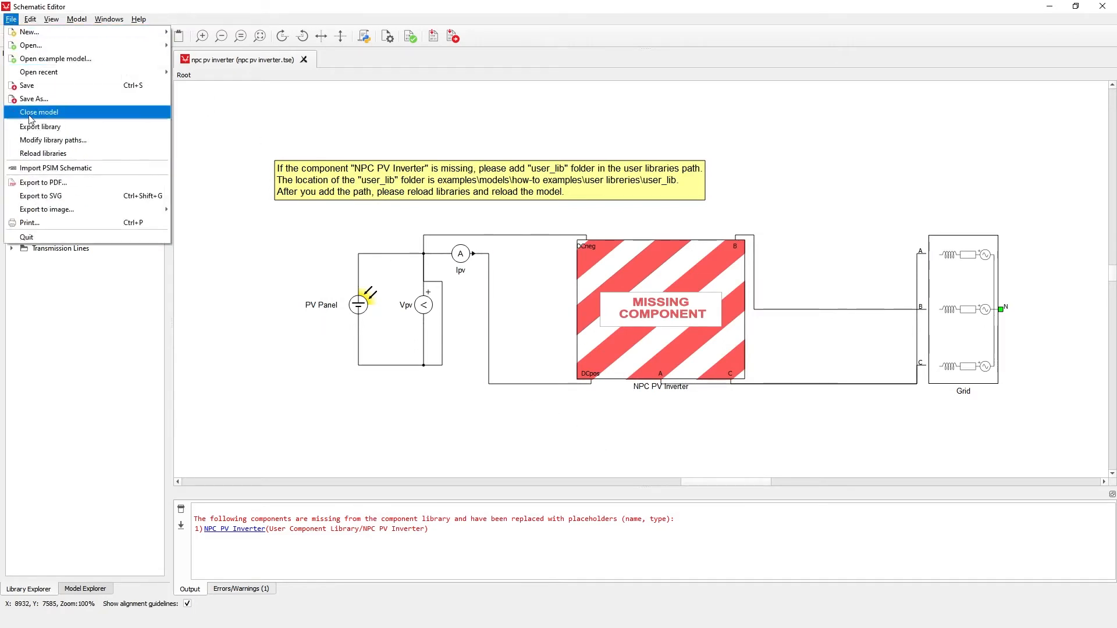
left_click(34, 153)
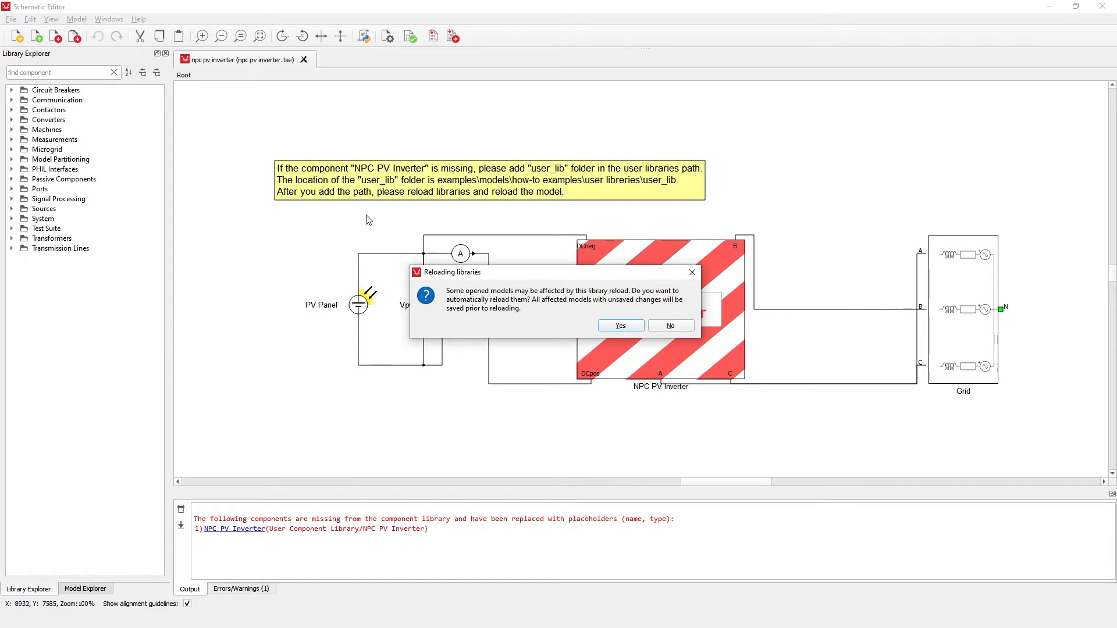
left_click_drag(564, 284, 589, 302)
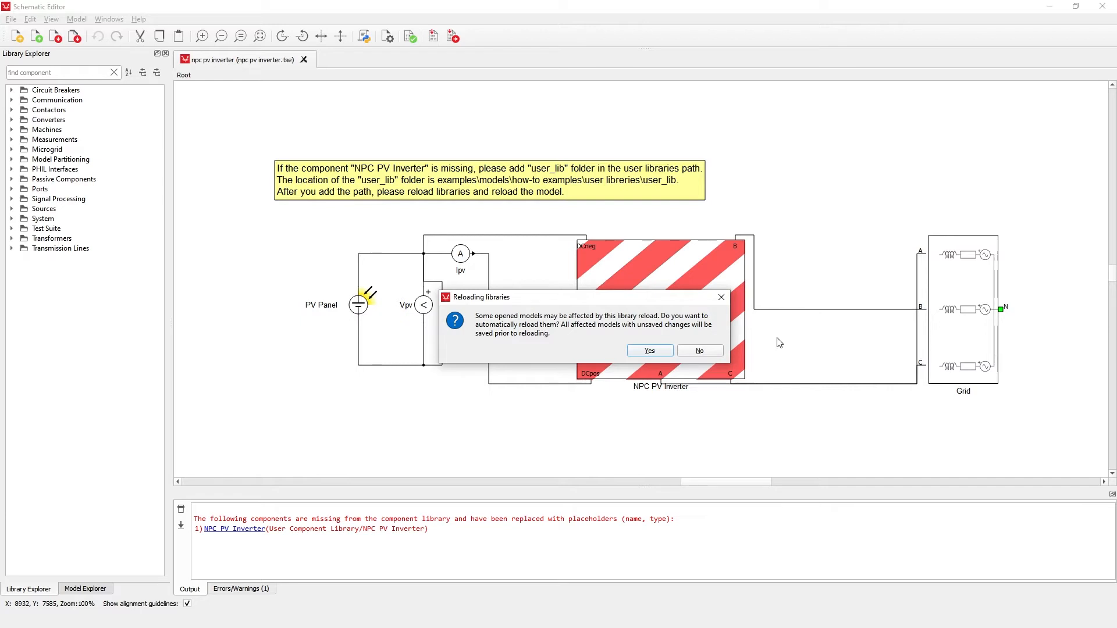
left_click(659, 354)
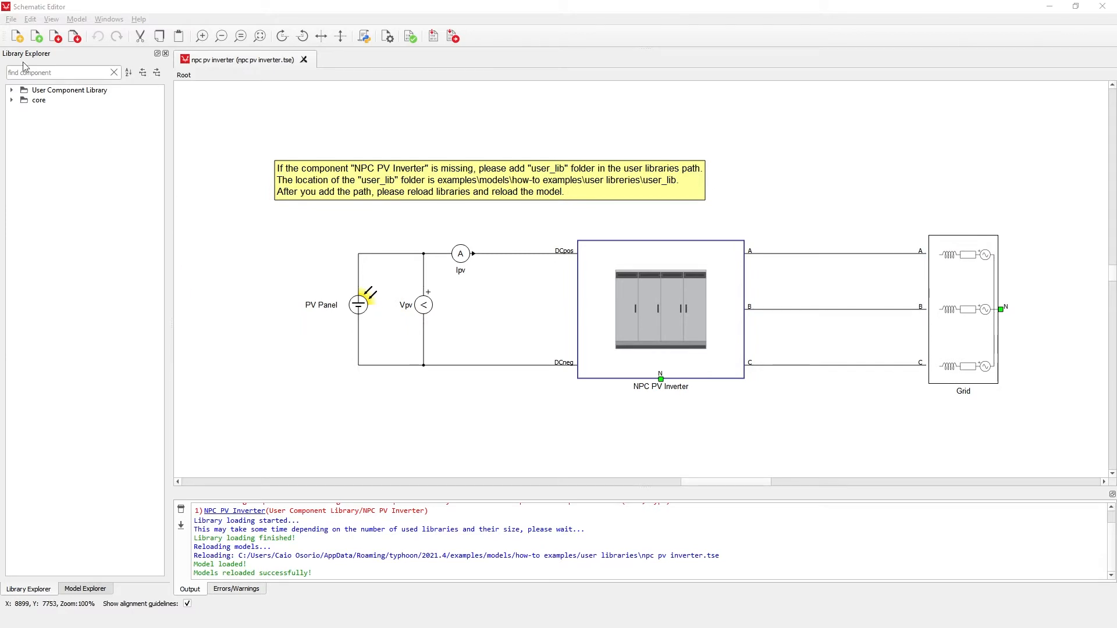
Open the library file User Library.tlib from the user_lib folder for editing.
left_click(8, 19)
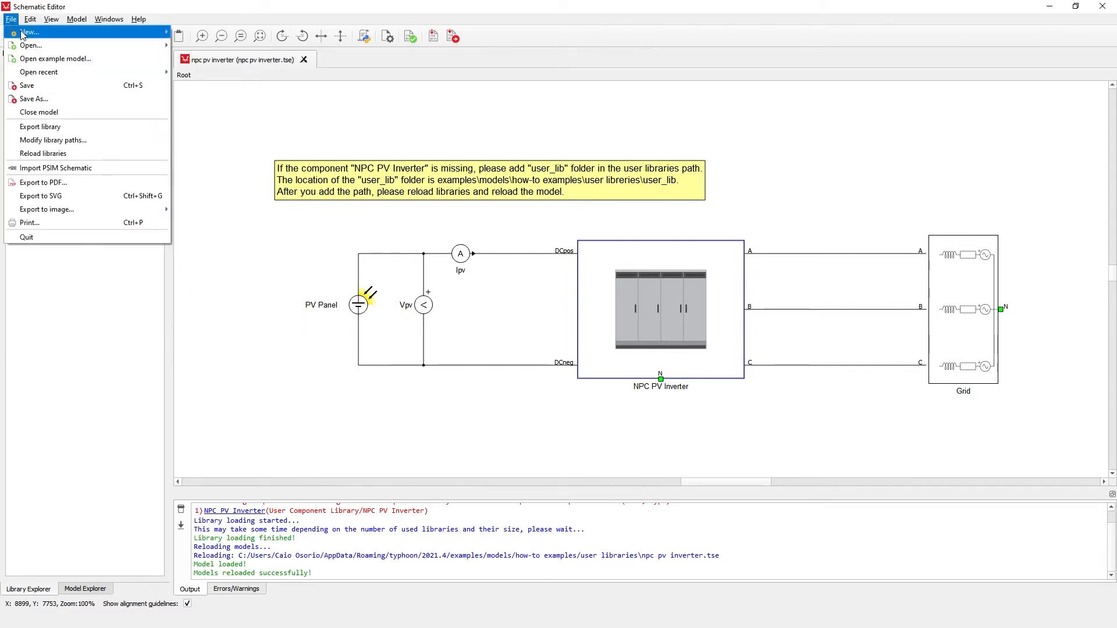
mouse_move(32, 45)
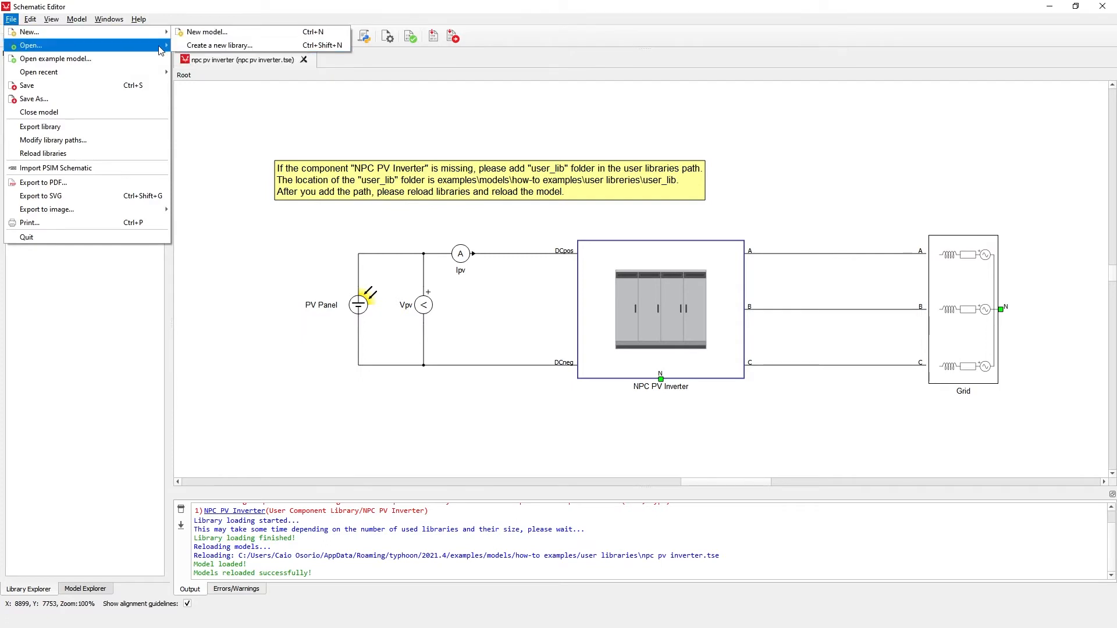
left_click(207, 60)
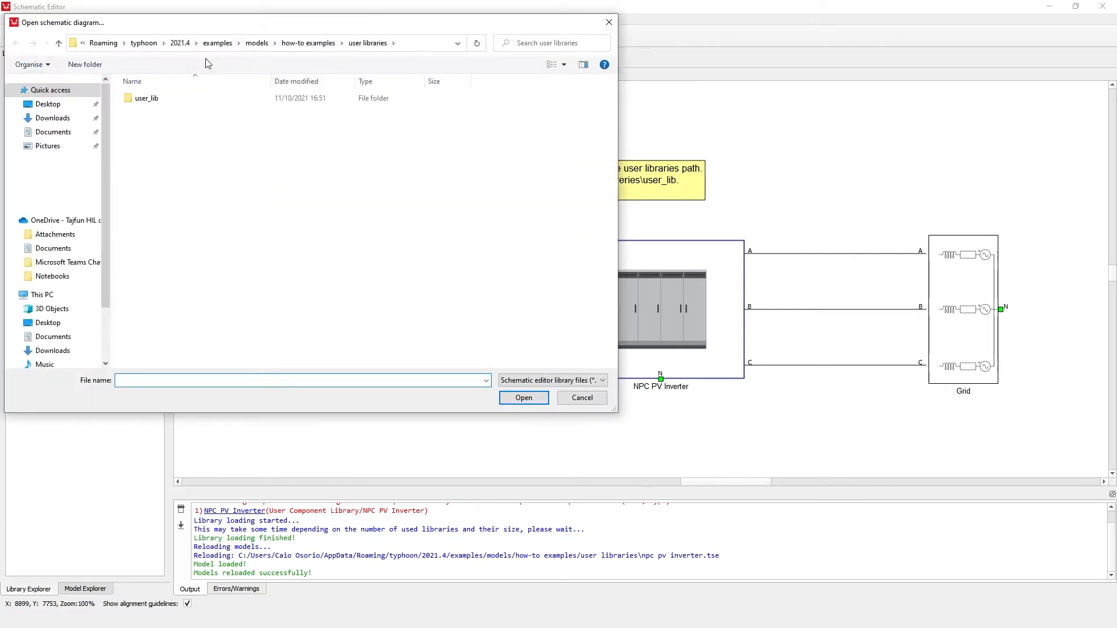
double_click(165, 98)
left_click(182, 100)
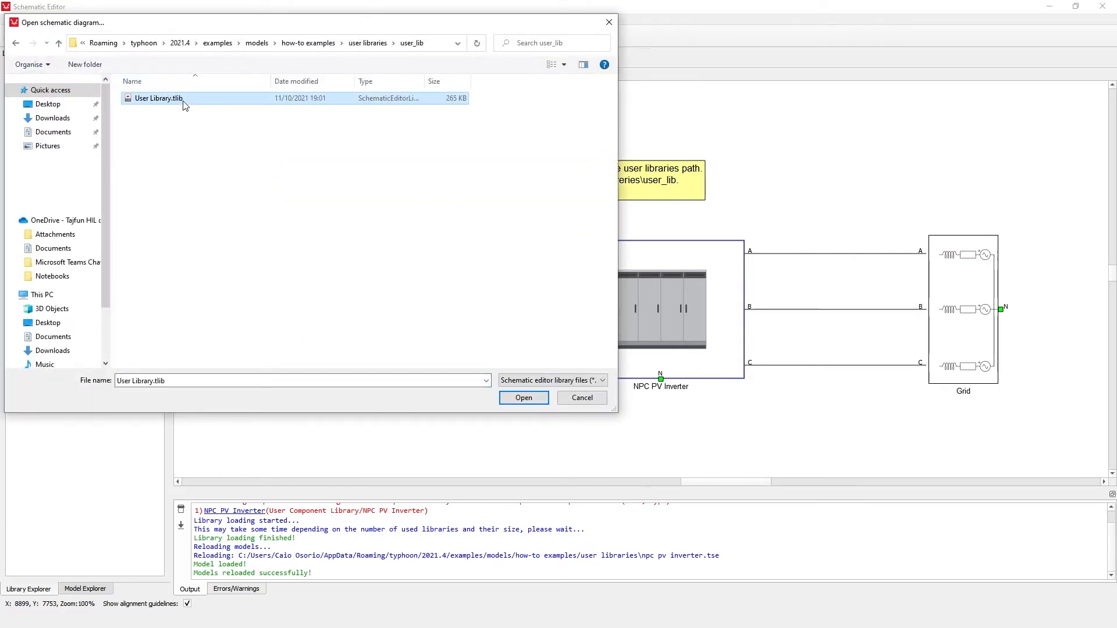
left_click(523, 397)
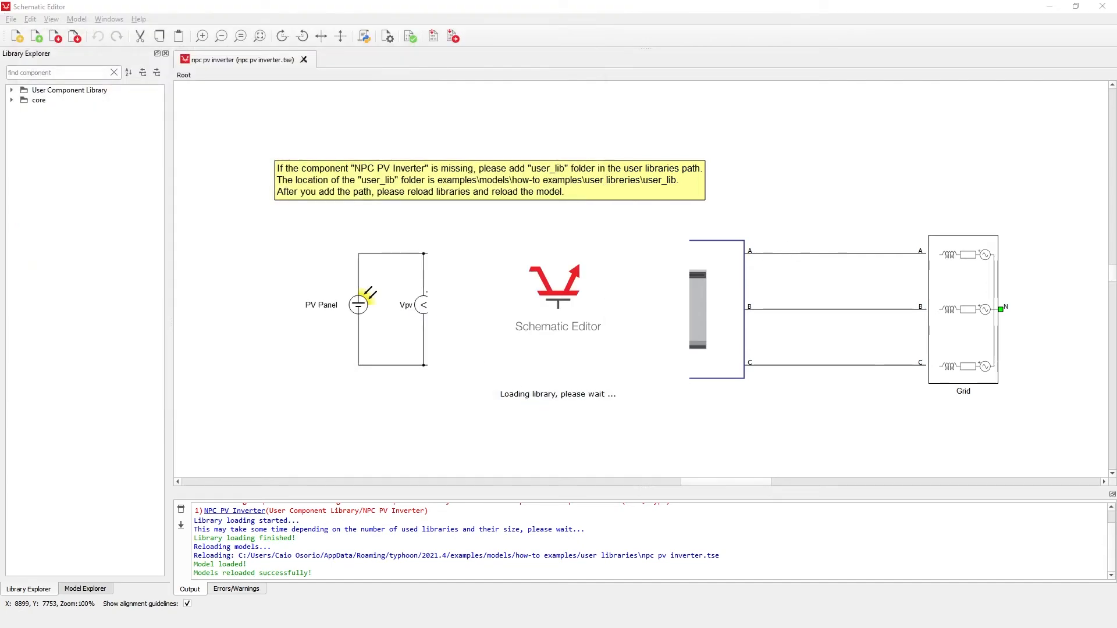
Look under the mask of the NPC PV Inverter component in the user library.
right_click(644, 320)
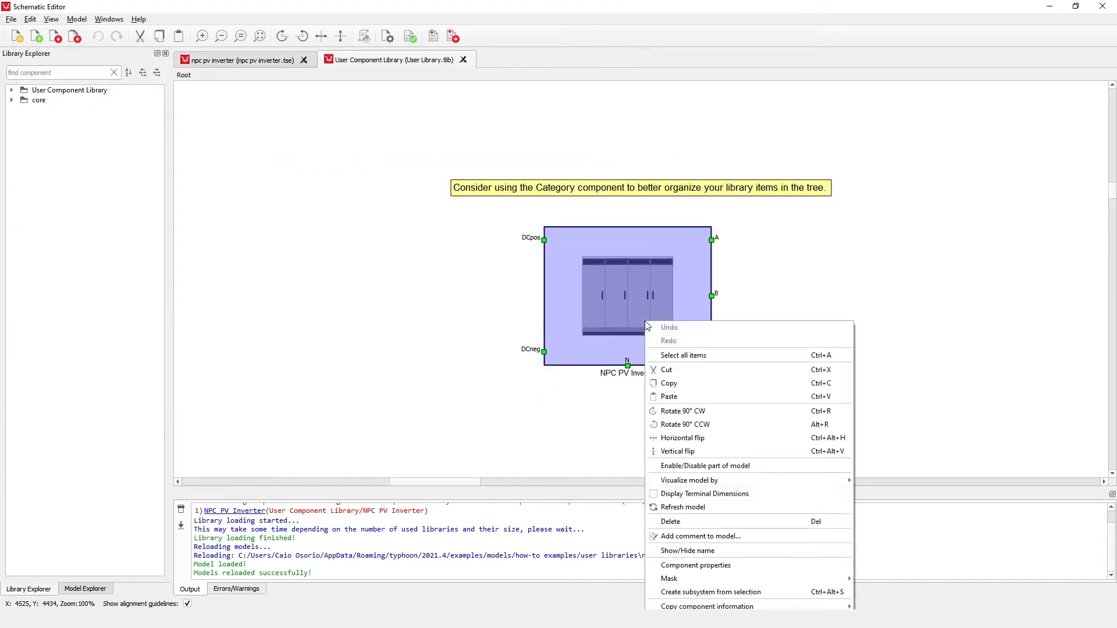
mouse_move(826, 577)
left_click(908, 593)
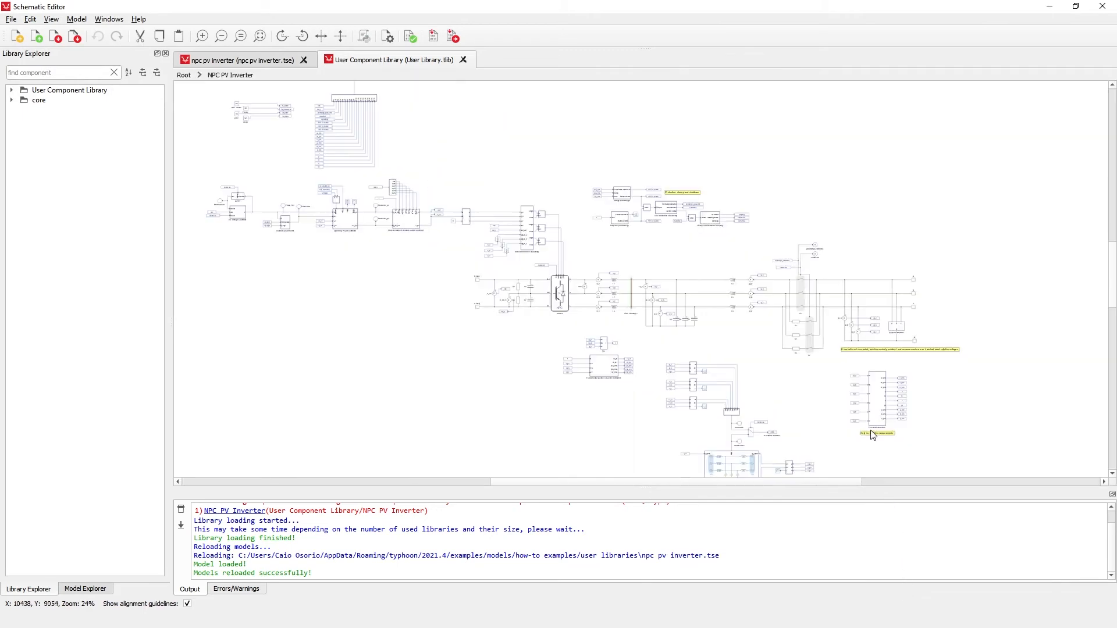
Delete the lower parallel contactor with its three series resistors, together with its control signal tag and probe.
scroll(873, 435, "up", 1)
scroll(833, 358, "up", 1)
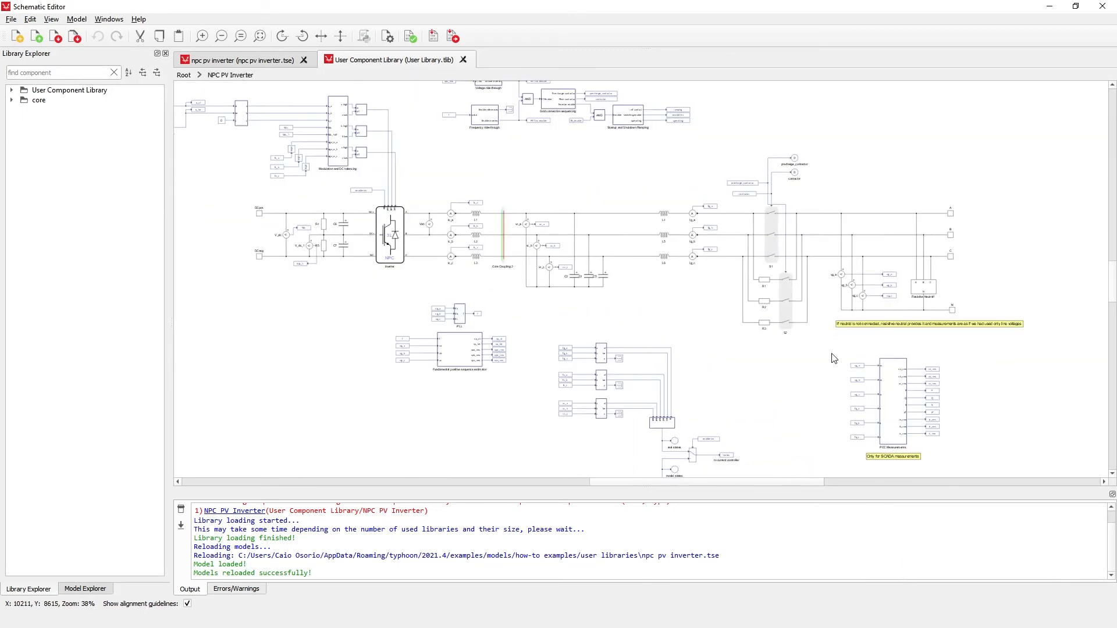
left_click_drag(806, 369, 753, 276)
key("Delete")
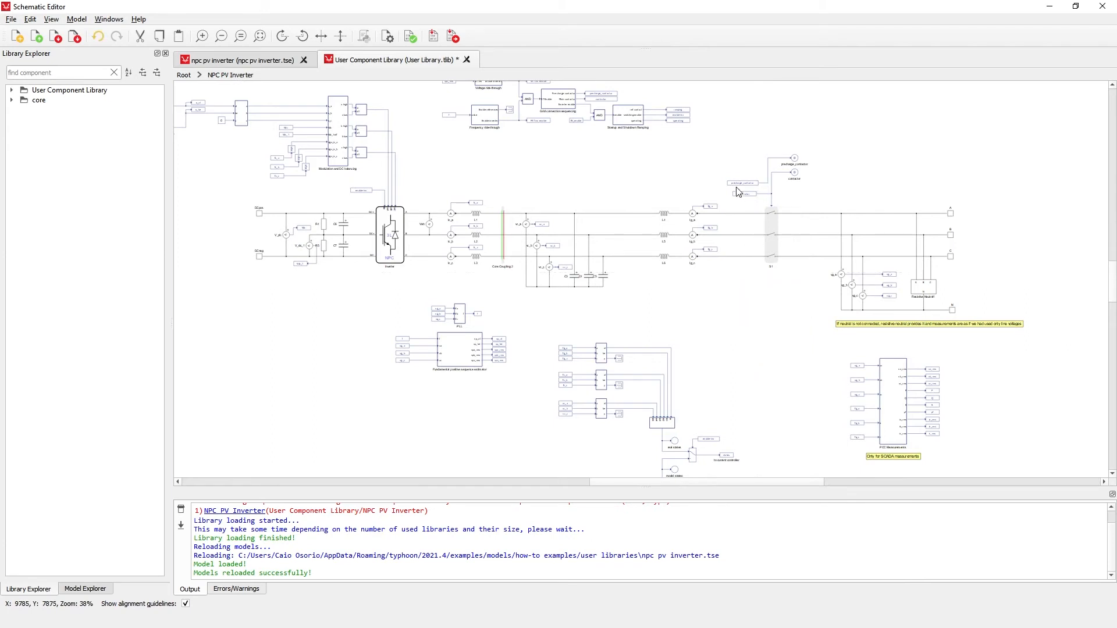
left_click(743, 184)
key("Delete")
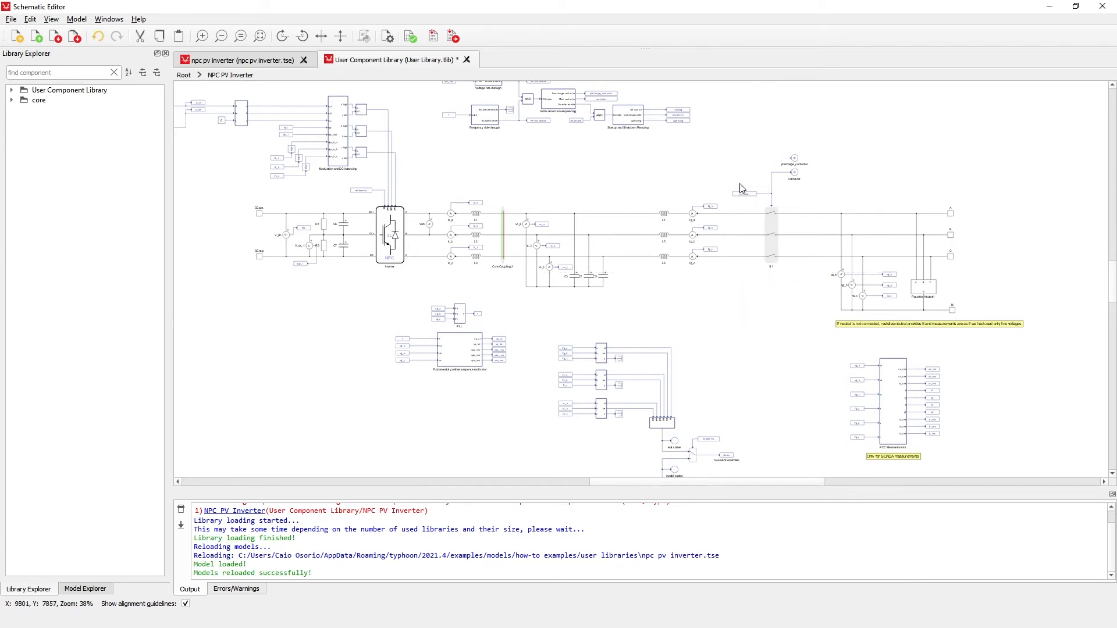
left_click(793, 155)
key("Delete")
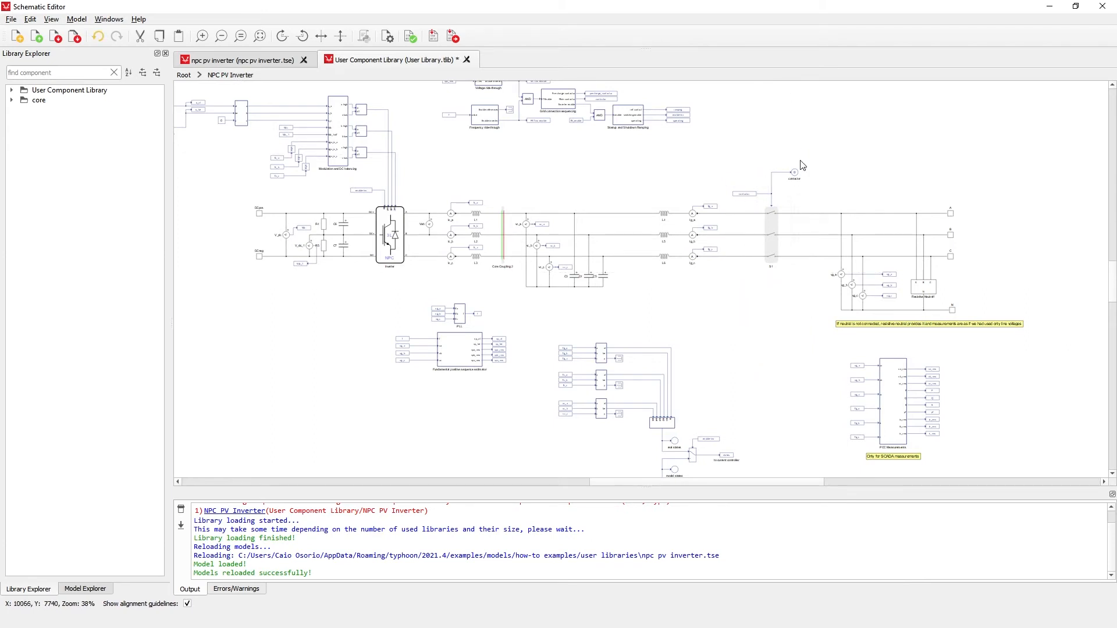
Save the edited user library and reload the libraries, including automatic reload of the affected models.
left_click(17, 20)
left_click(34, 85)
left_click(11, 19)
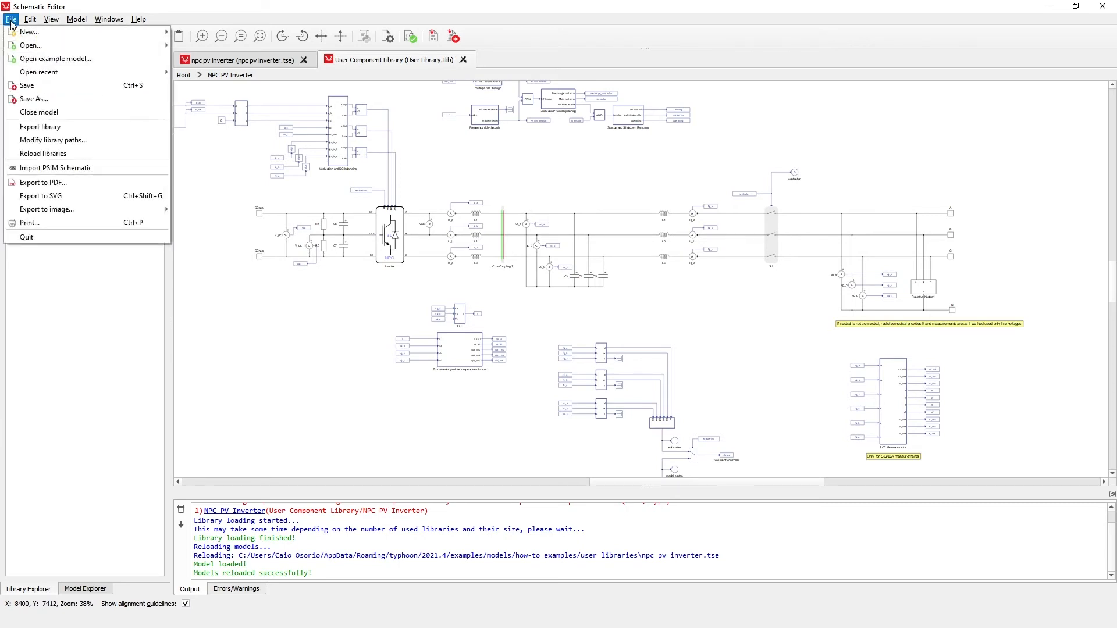
left_click(40, 152)
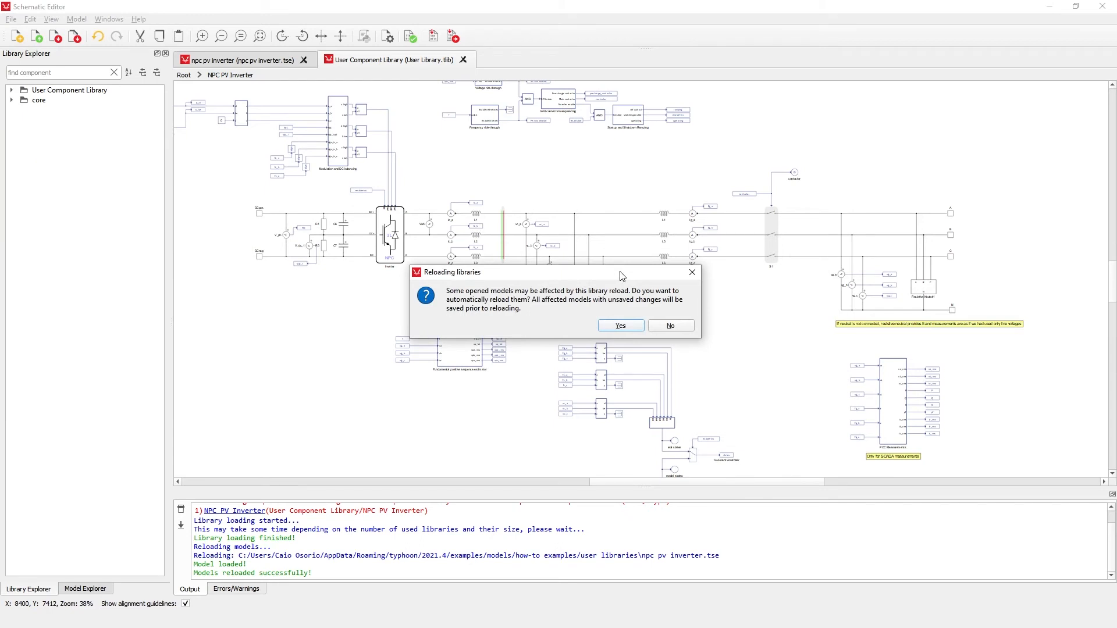
left_click_drag(620, 276, 637, 284)
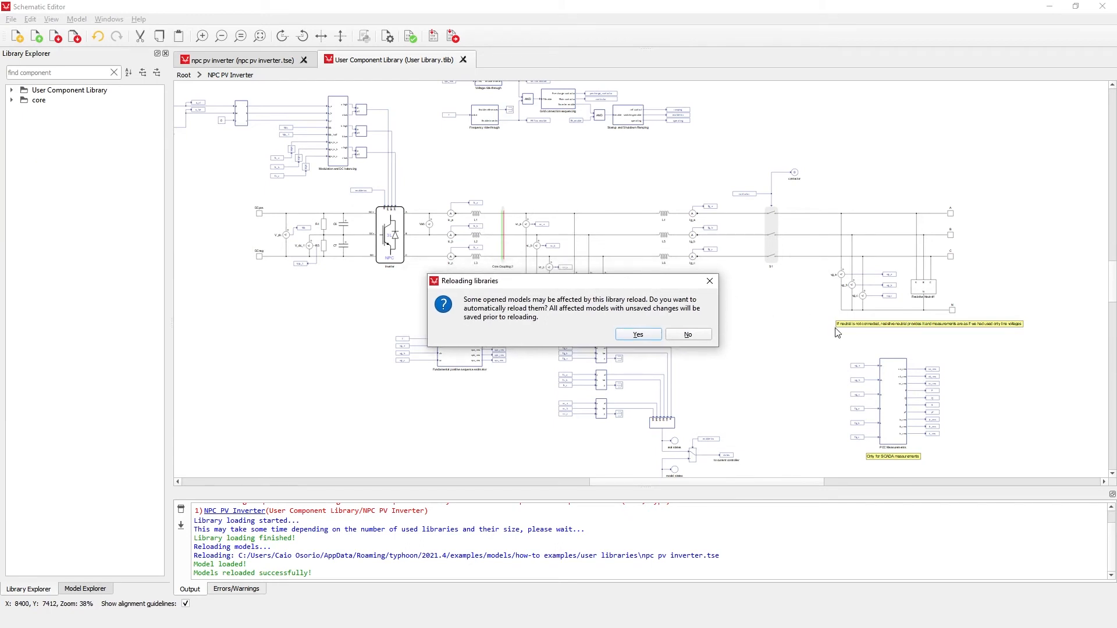
left_click(640, 335)
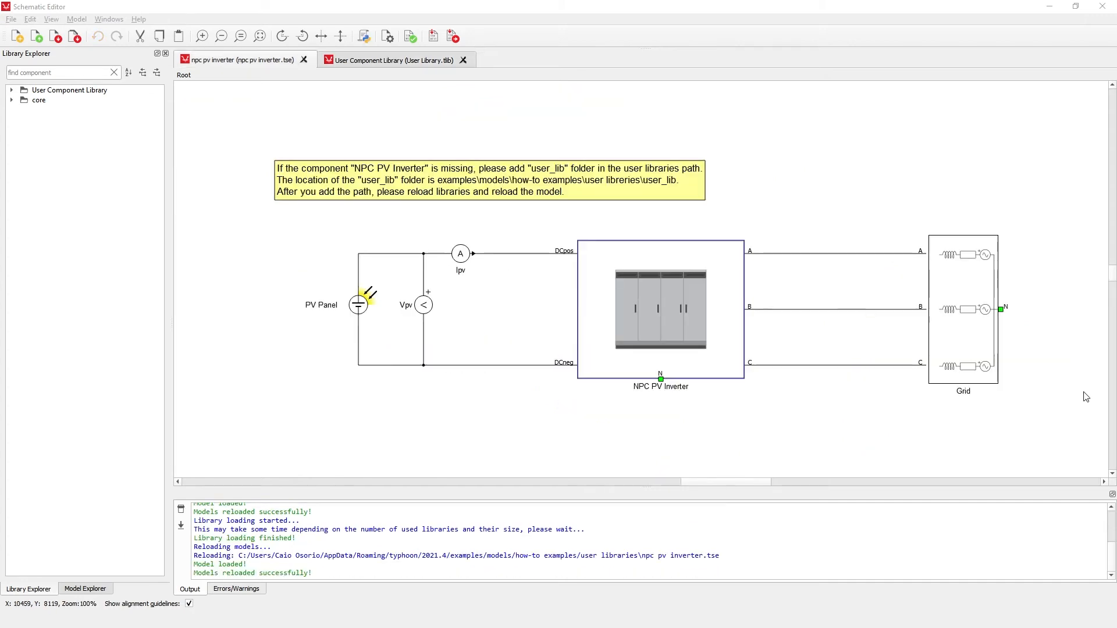
Look under the mask of the model's NPC PV Inverter, examine its grid-side contactor section, and return to the root schematic.
left_click(645, 294)
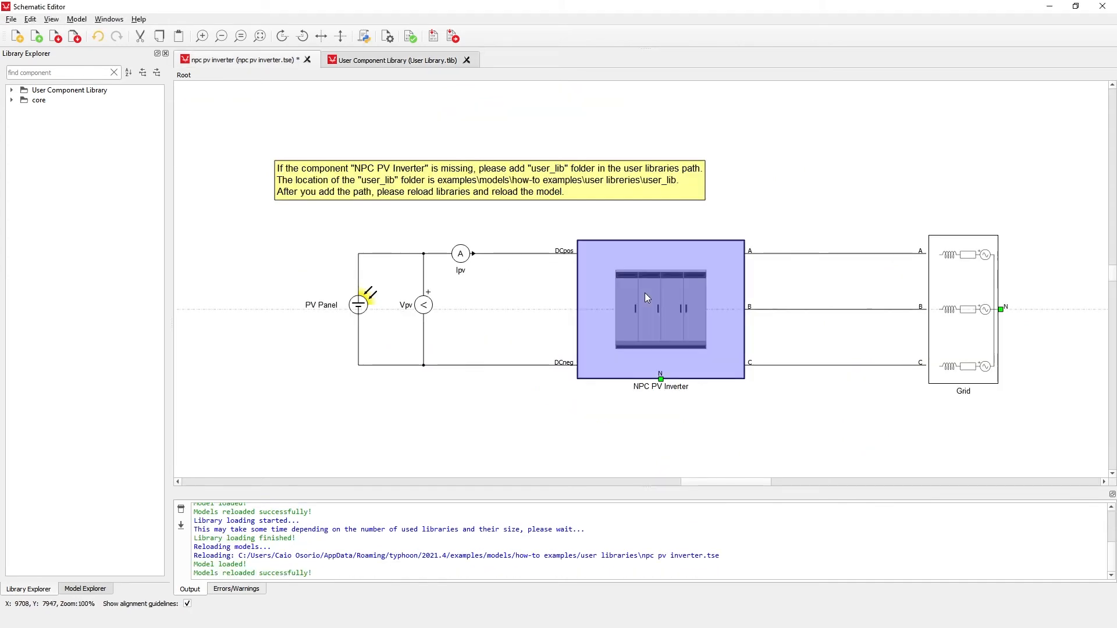
right_click(644, 293)
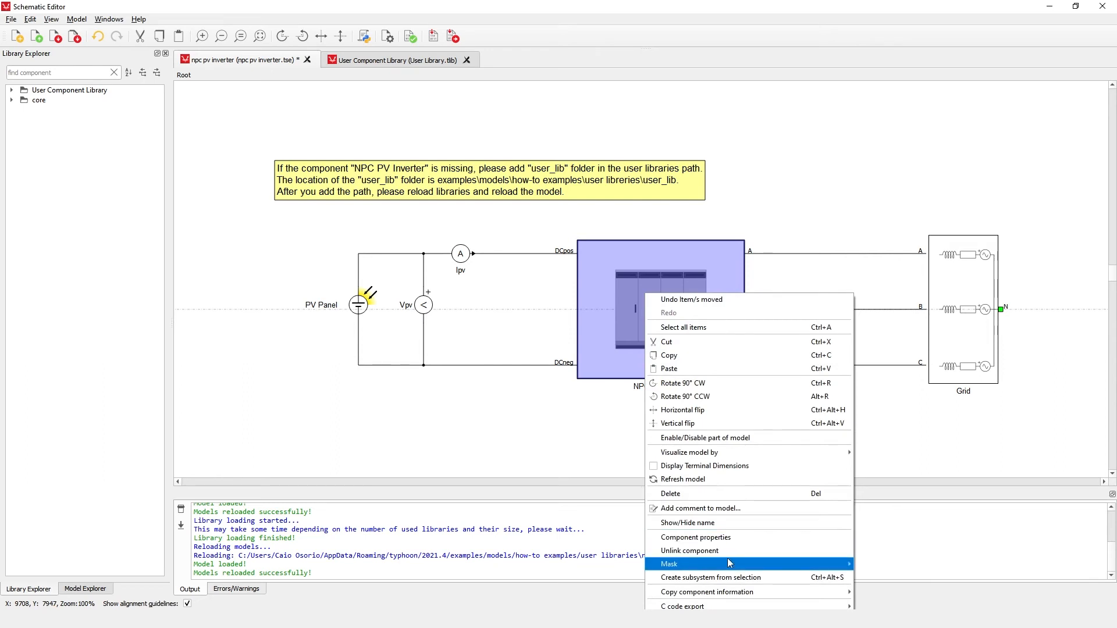
mouse_move(730, 564)
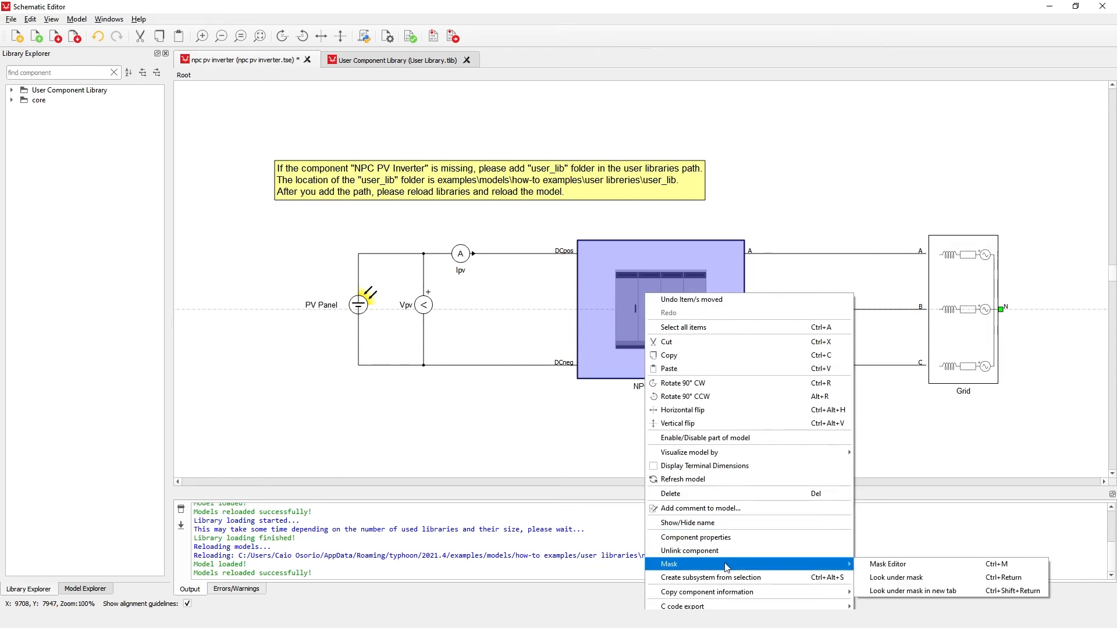
left_click(901, 578)
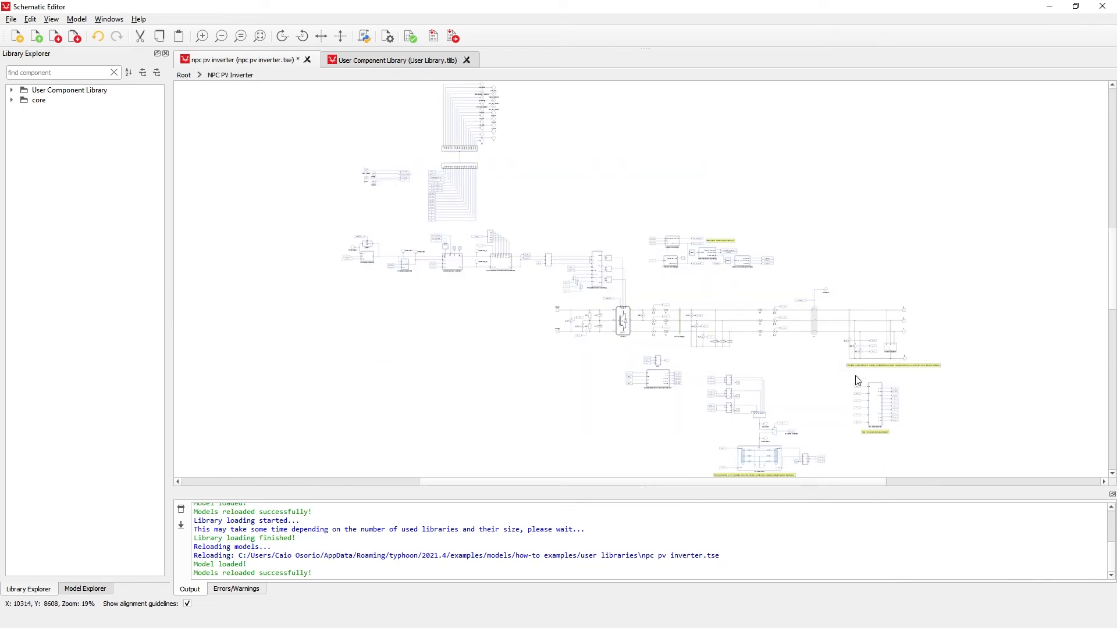
scroll(837, 334, "up", 6)
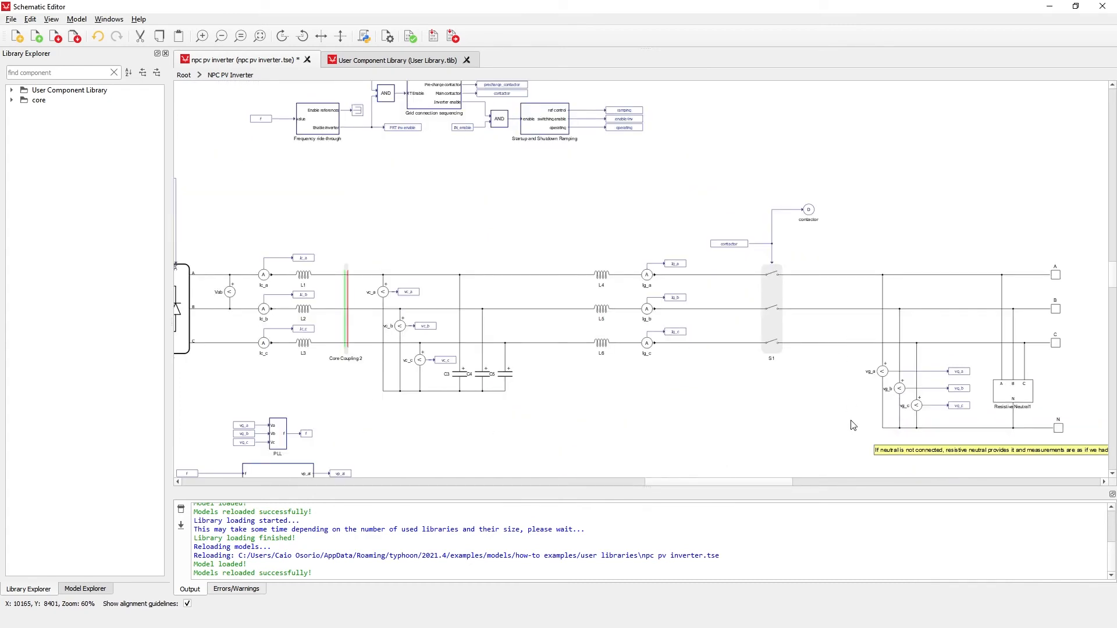
left_click(184, 77)
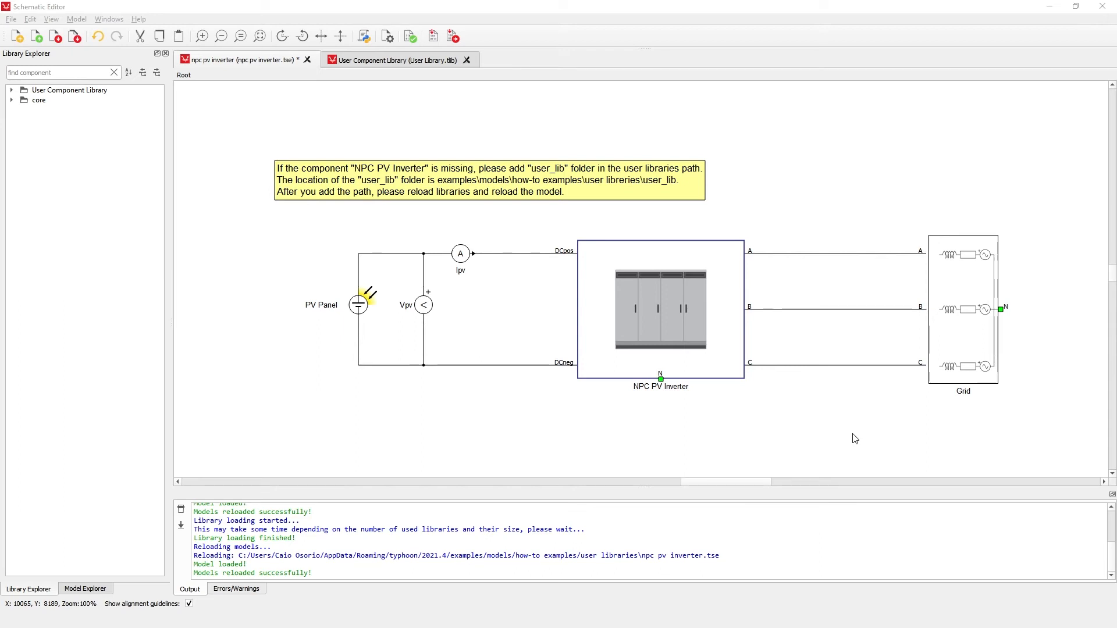
Switch to HIL SCADA and open the widget library User Widget Library.wlib from the user_lib folder for editing.
left_click(457, 39)
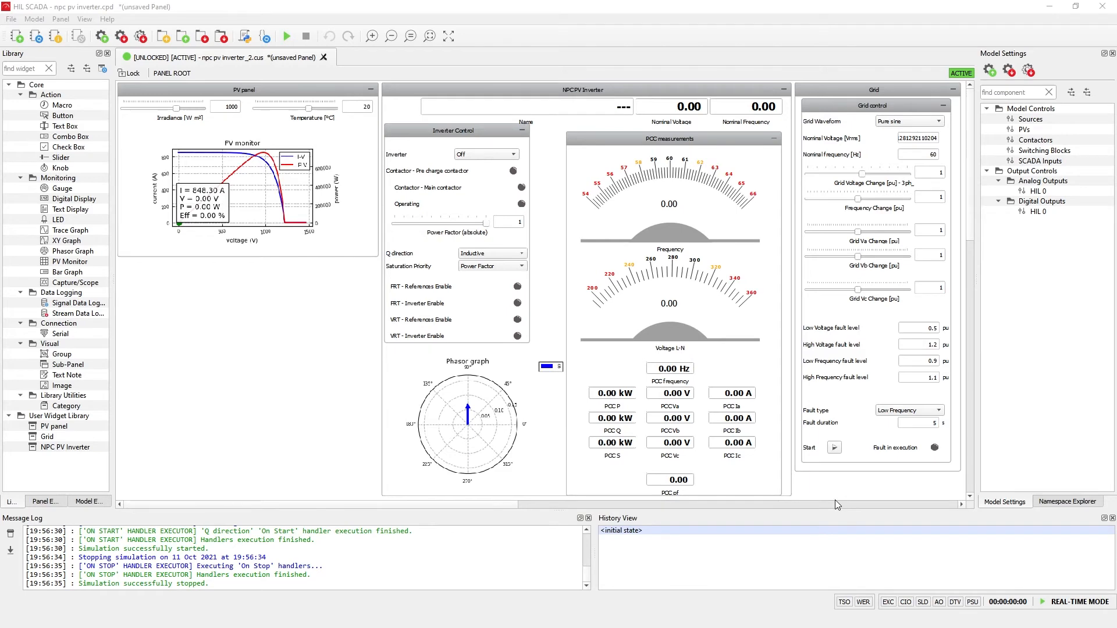
left_click(61, 19)
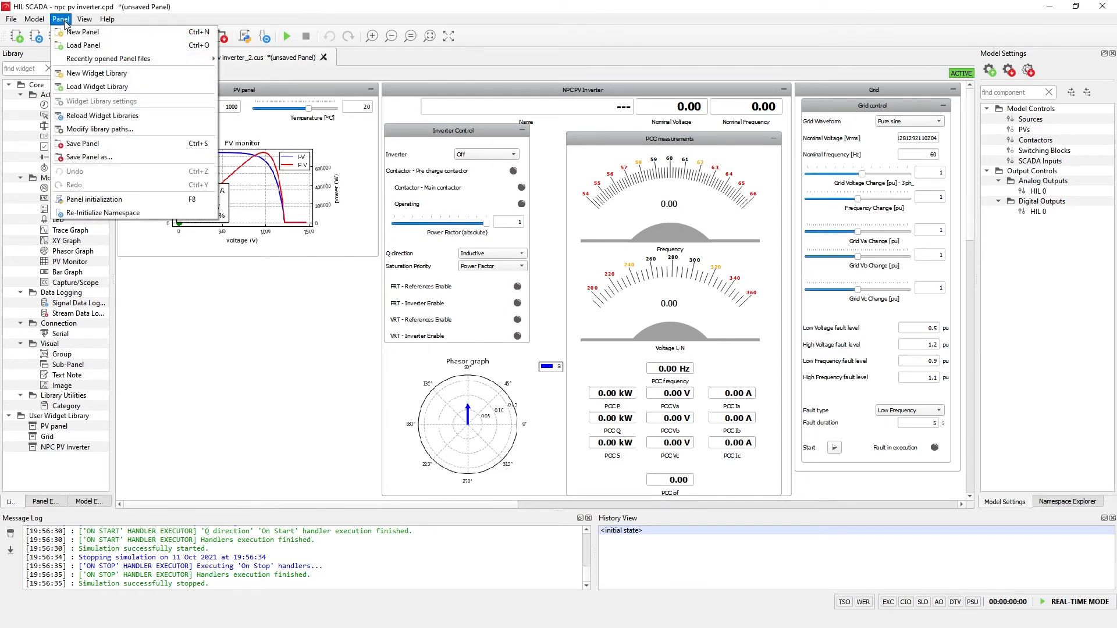
left_click(96, 87)
double_click(152, 111)
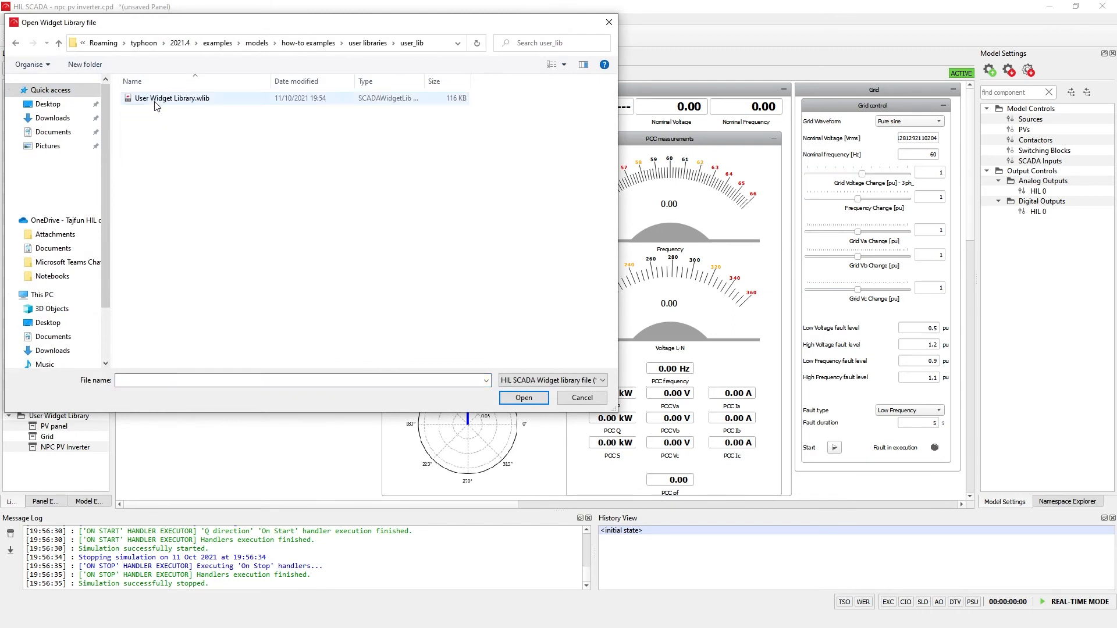
left_click(155, 100)
left_click(523, 398)
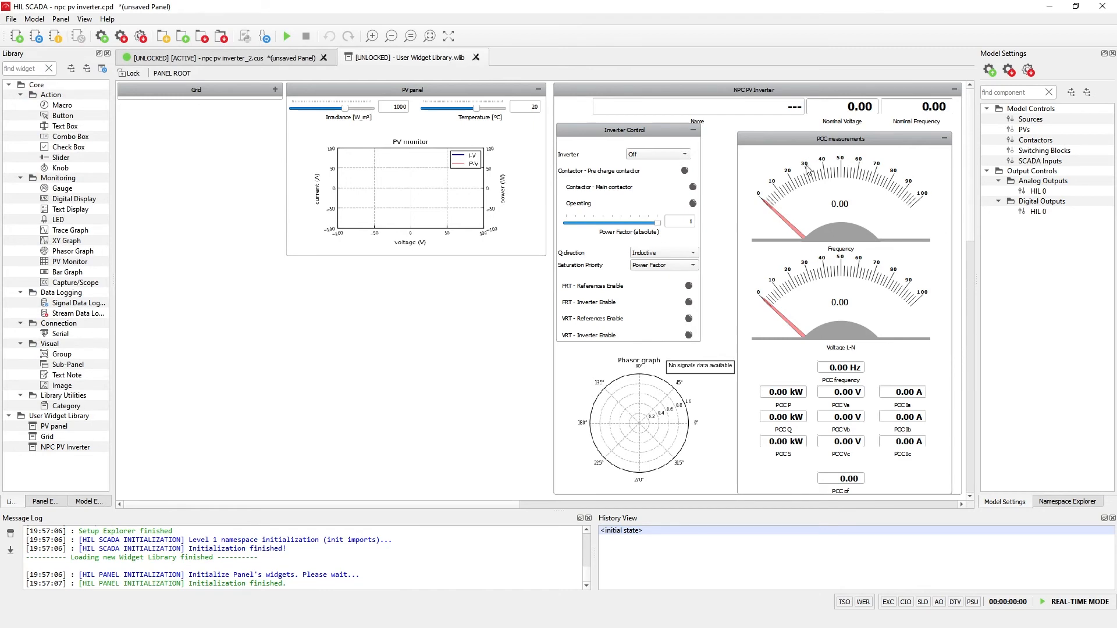
Delete the PCC frequency display and the Contactor - Pre charge contactor indicator from the NPC PV Inverter library widget.
left_click(848, 394)
key("Delete")
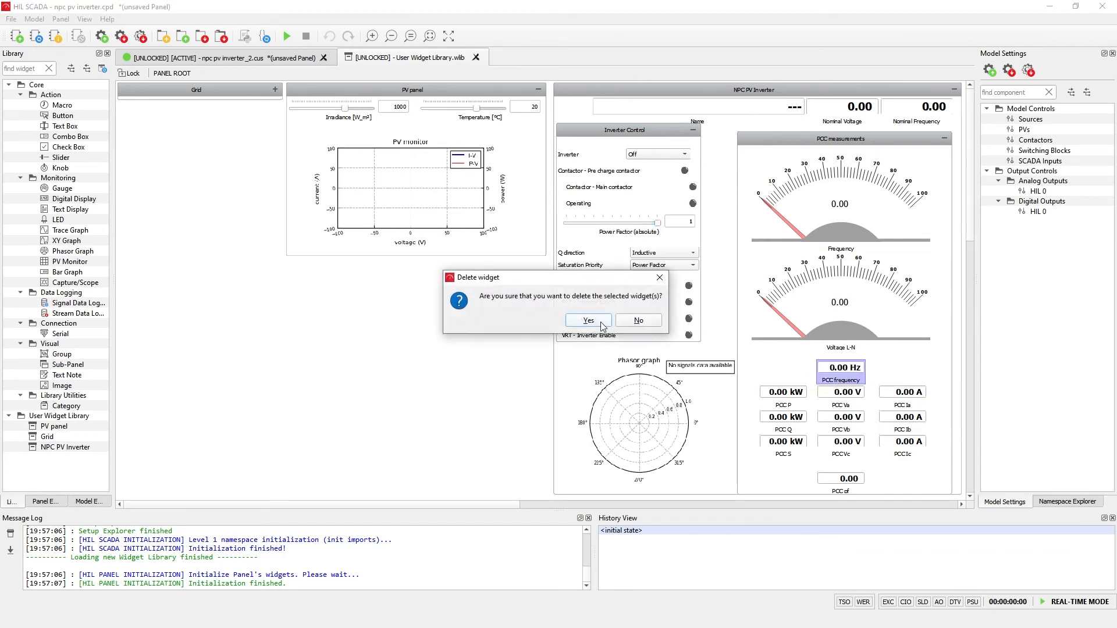
left_click(588, 321)
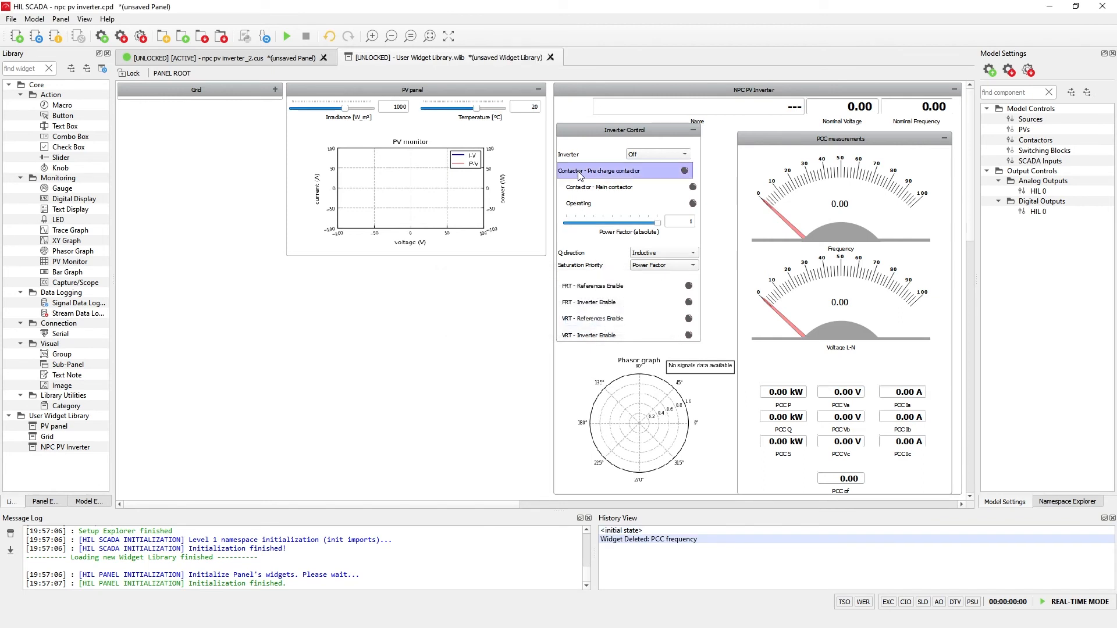
key("Delete")
left_click(598, 321)
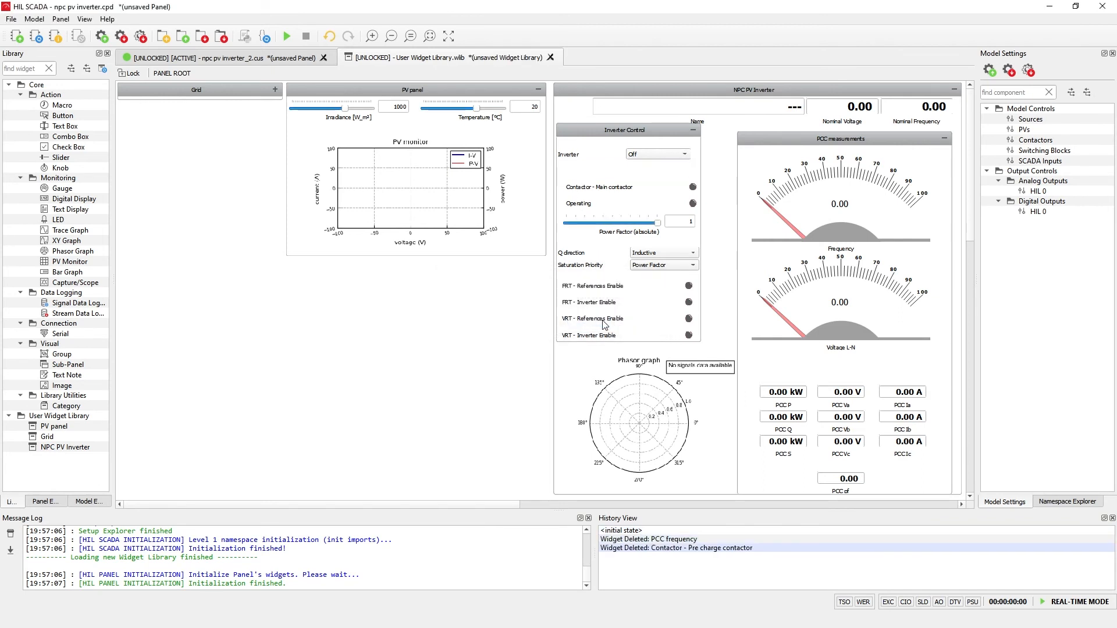
Save the edited widget library and, from the npc pv inverter_2.cus panel, reload the widget libraries together with the library widgets.
left_click(61, 20)
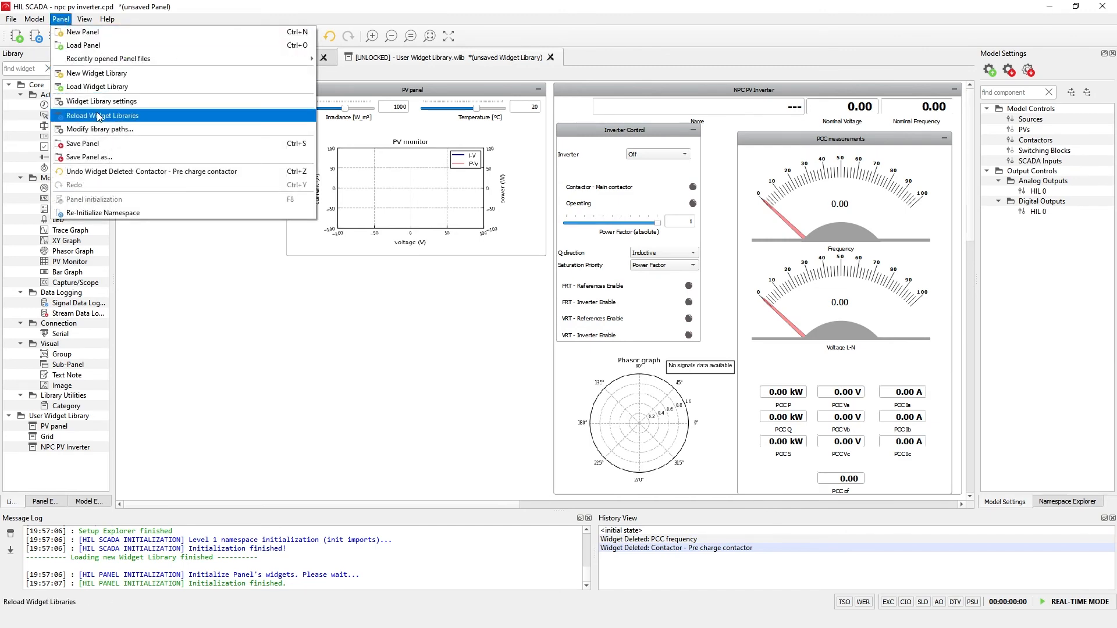
left_click(82, 143)
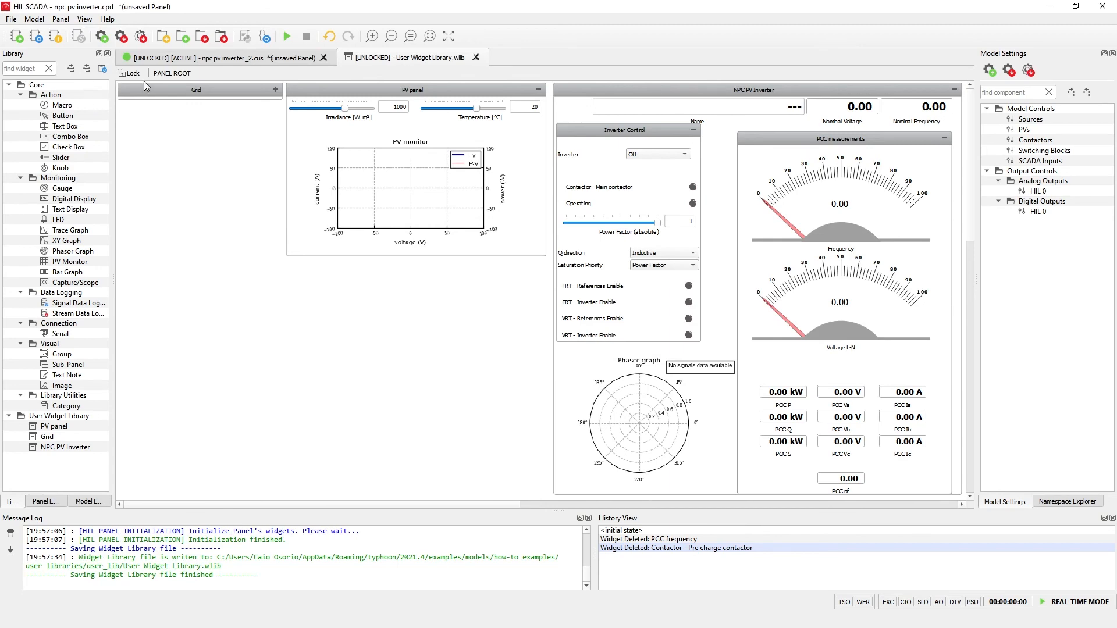
left_click(148, 60)
left_click(61, 18)
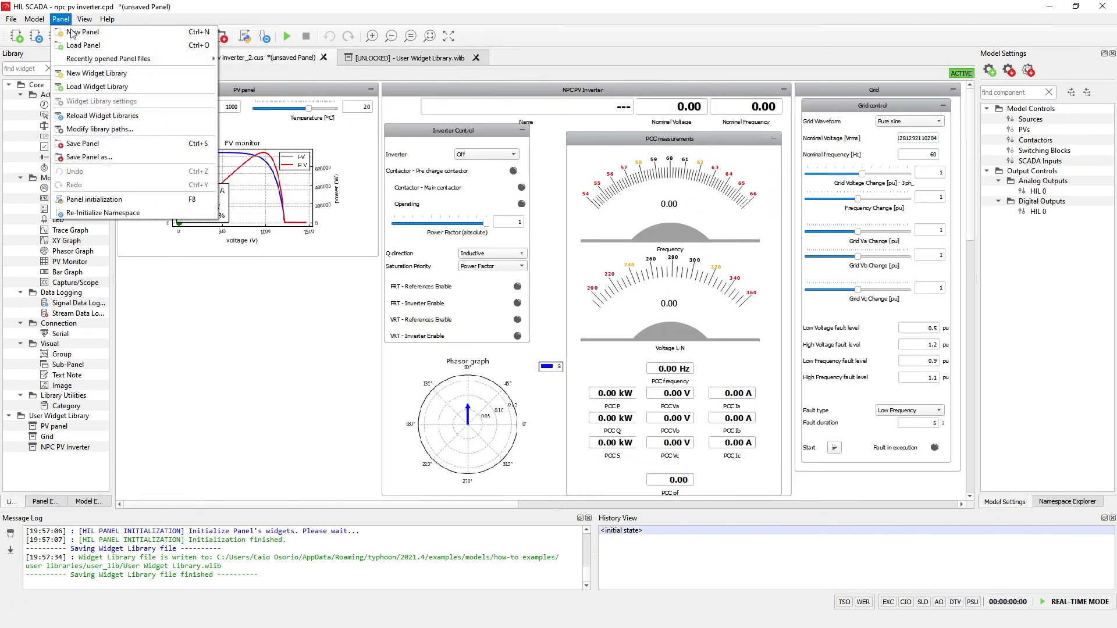
left_click(105, 116)
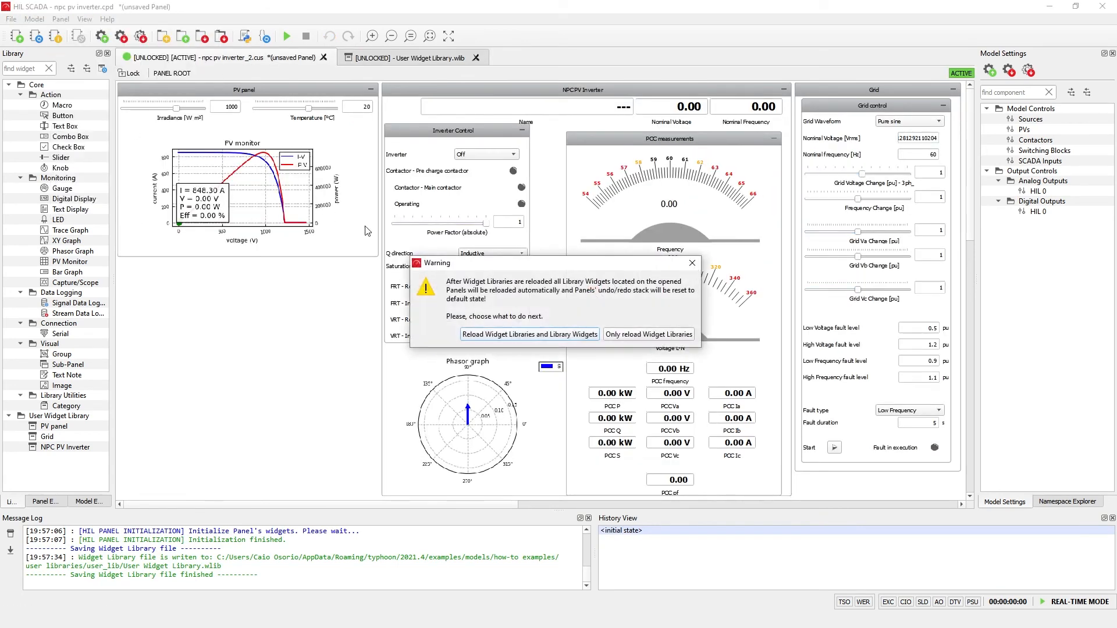
left_click_drag(491, 266, 471, 275)
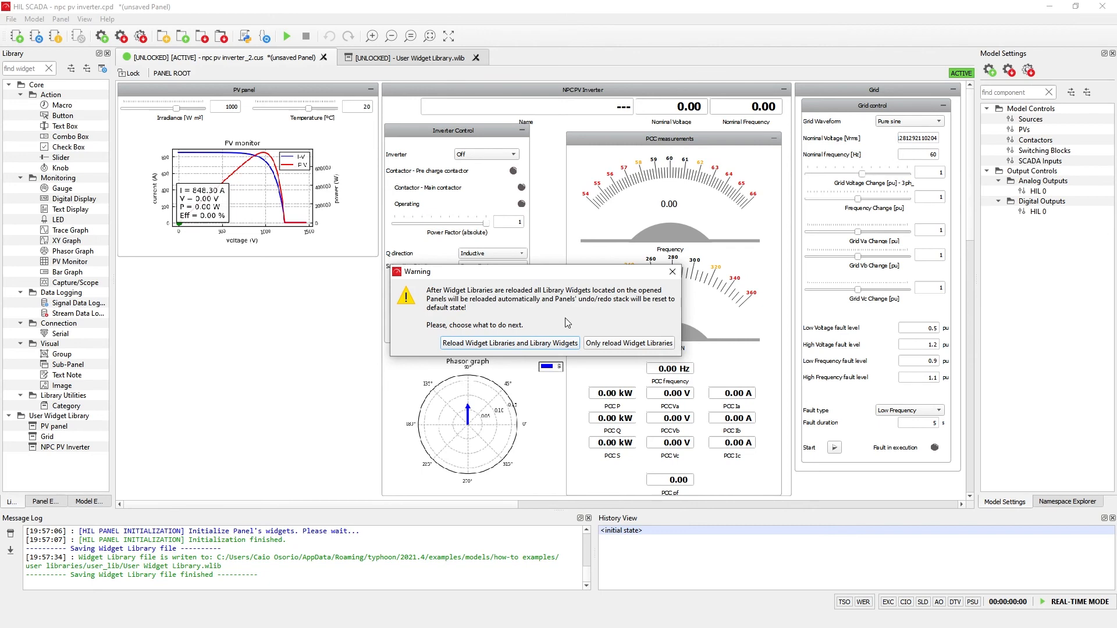
left_click(545, 344)
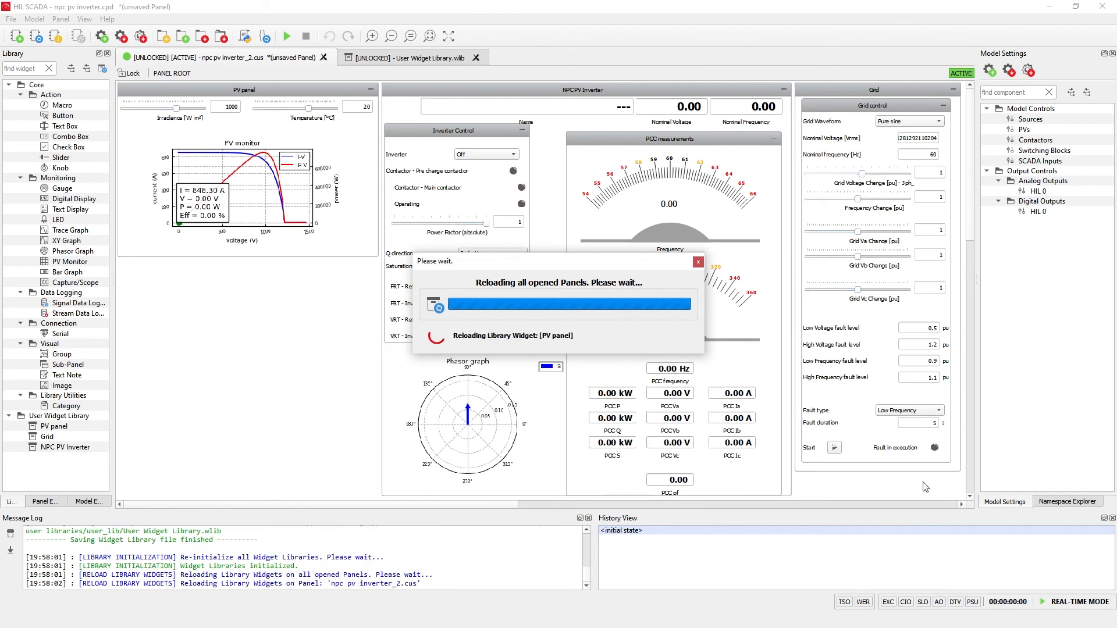